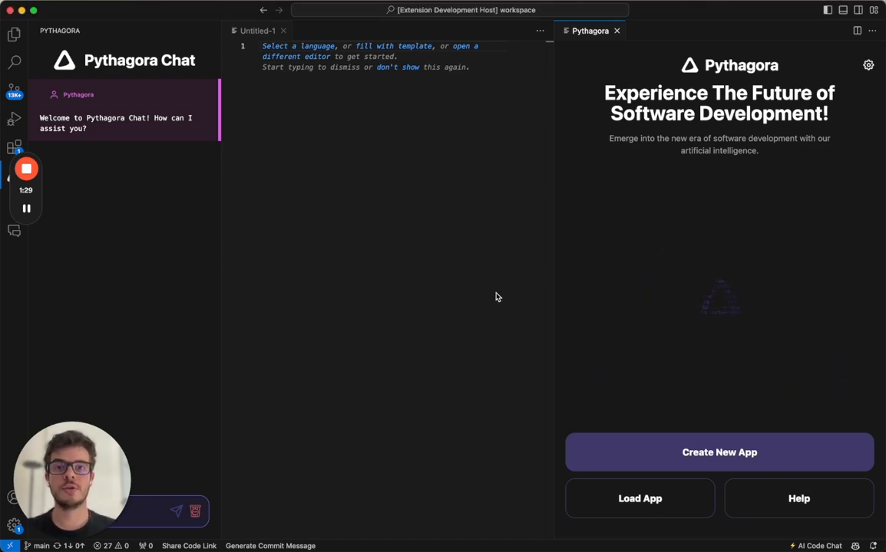
Run the Node and mongosh version checks in Terminal, then return to the Pythagora workspace
key("super+Tab")
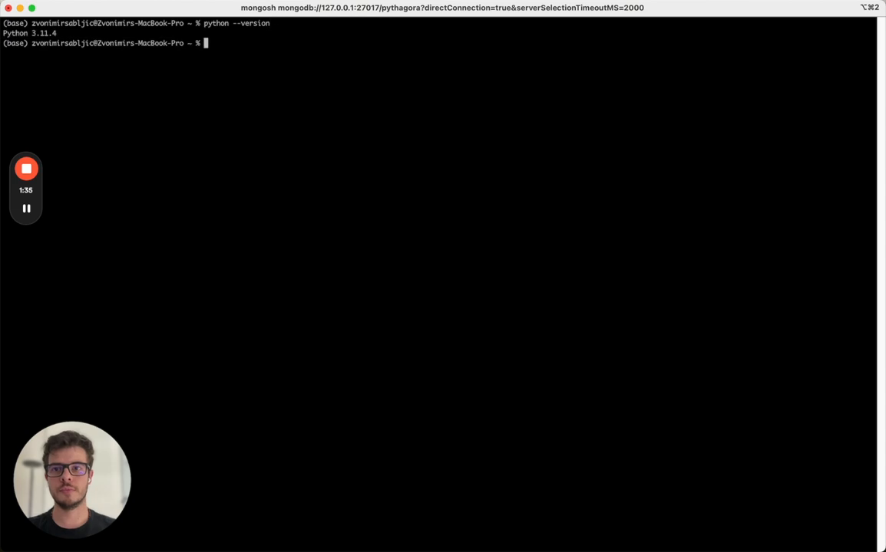
type("node v")
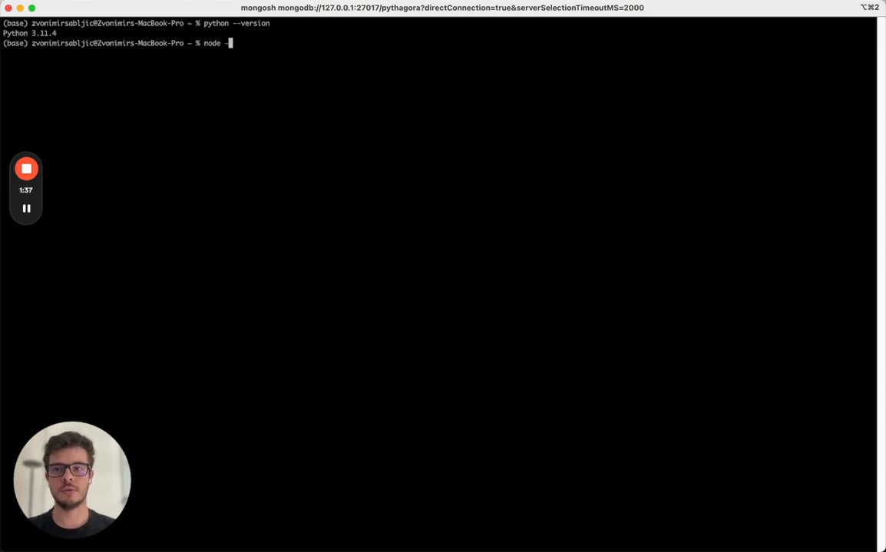
type("-version")
key("Return")
type("o")
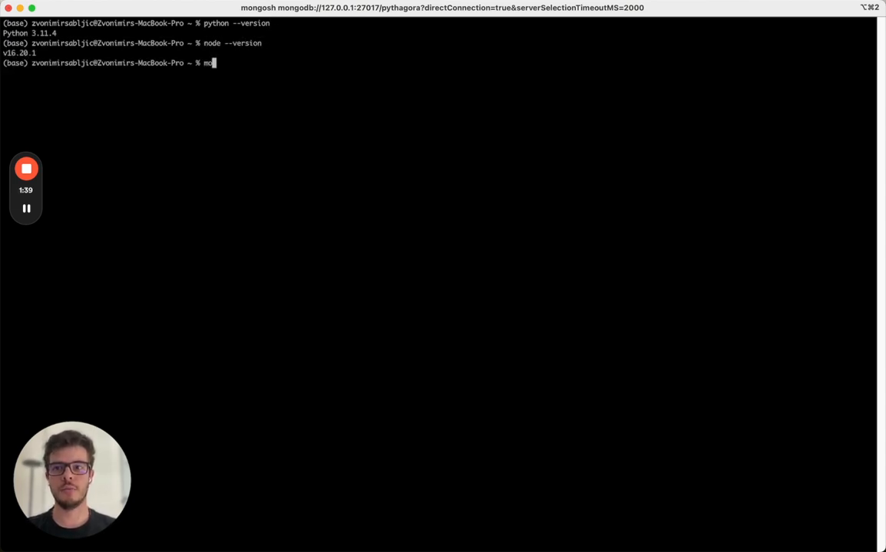
type("ngosh --")
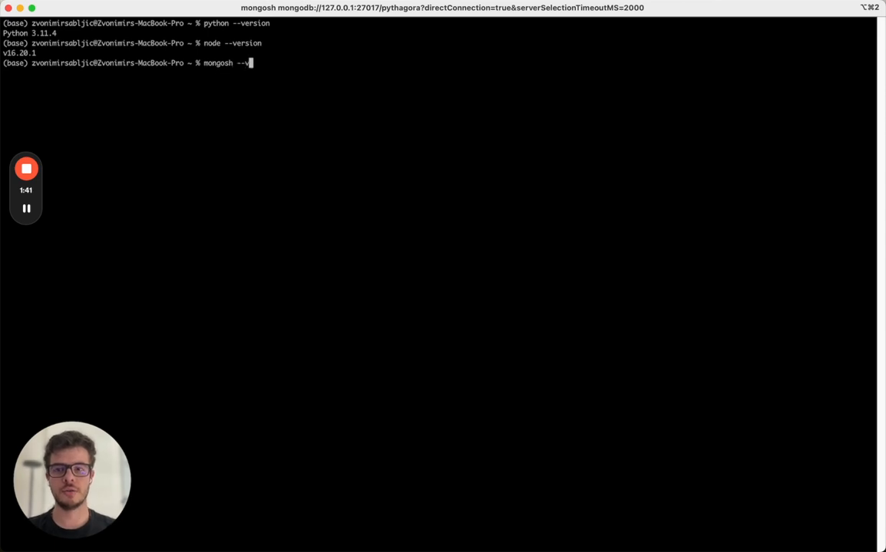
type("version")
key("Return")
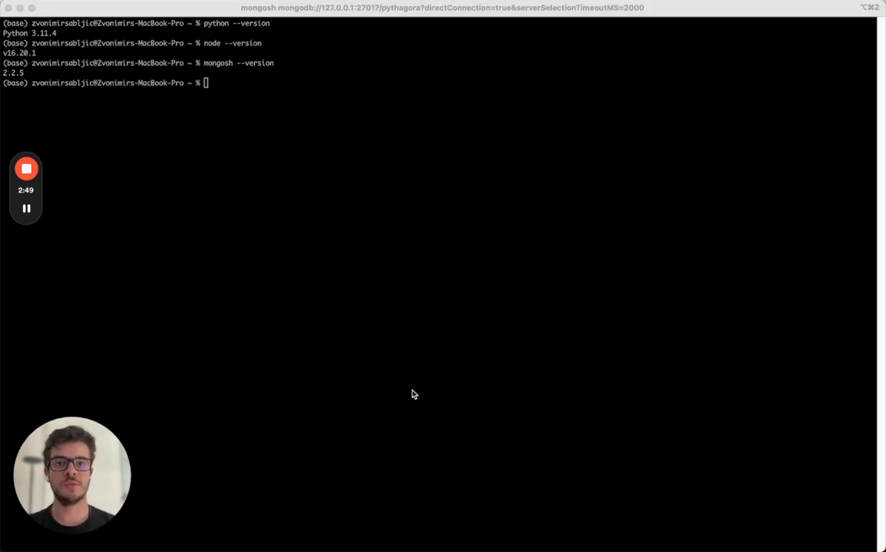
key("super+Tab")
Send 'How can I install Nodejs on Mac OSX within the terminal?' to Pythagora Chat
left_click_drag(87, 445, 422, 472)
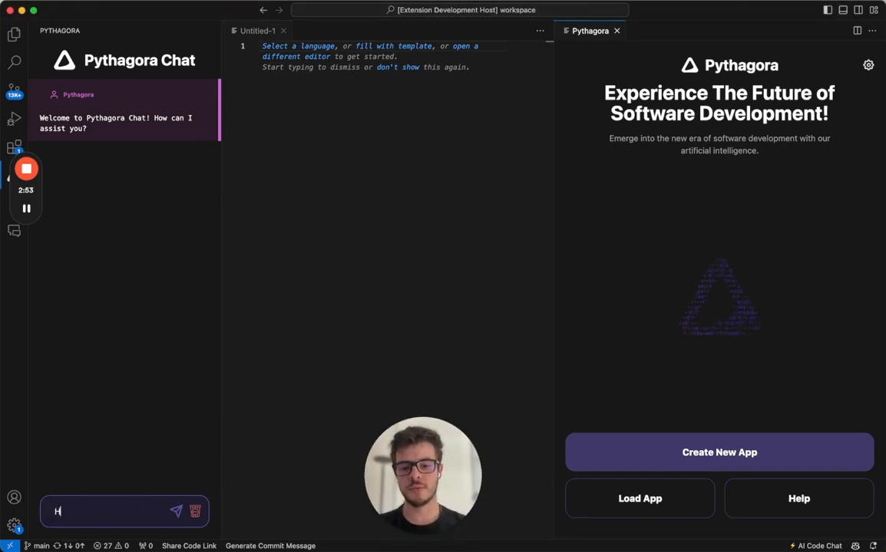
type("How can I in")
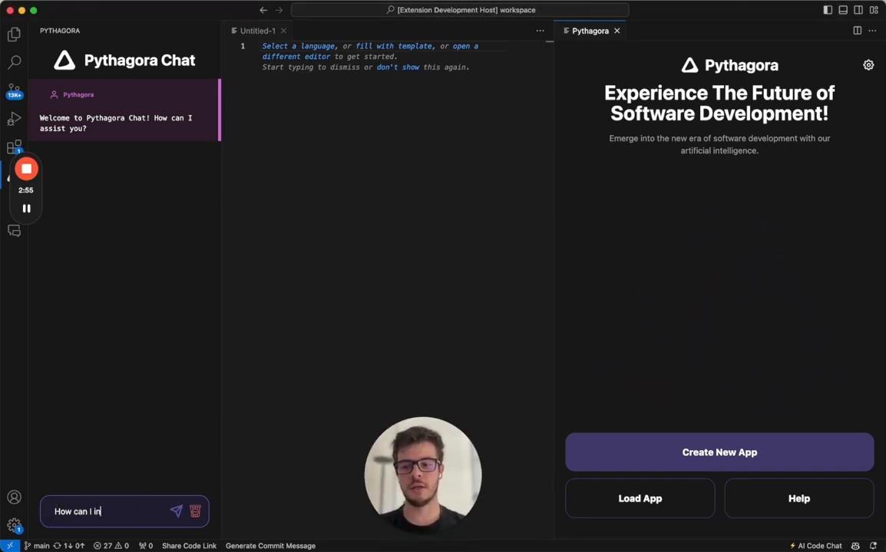
type("stall Node")
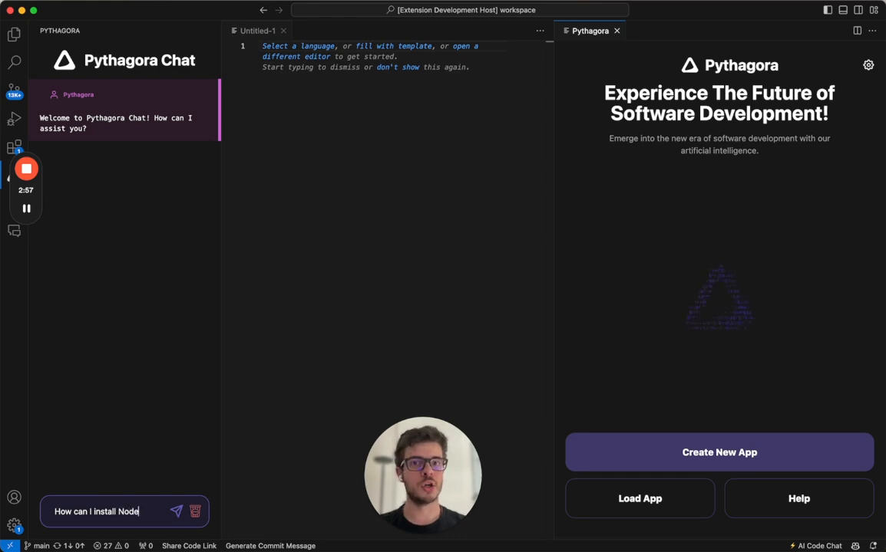
type("js")
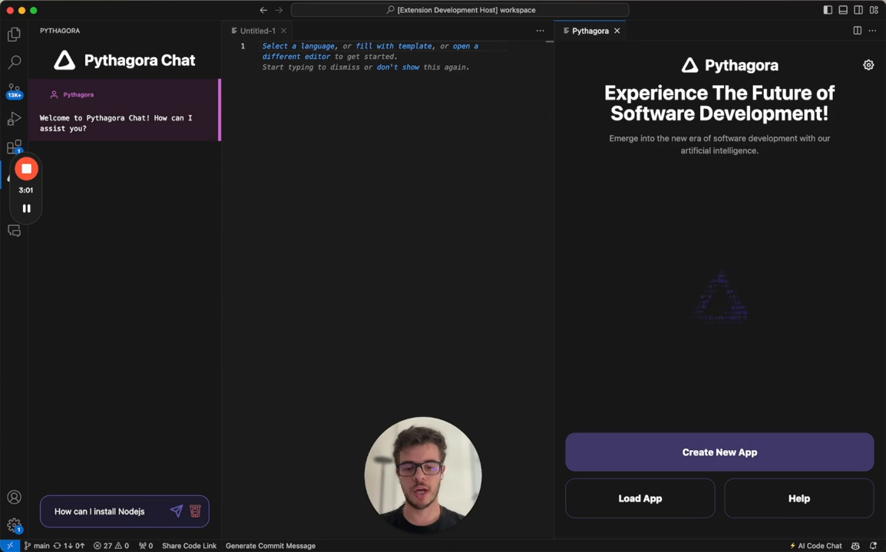
type(" on Ma")
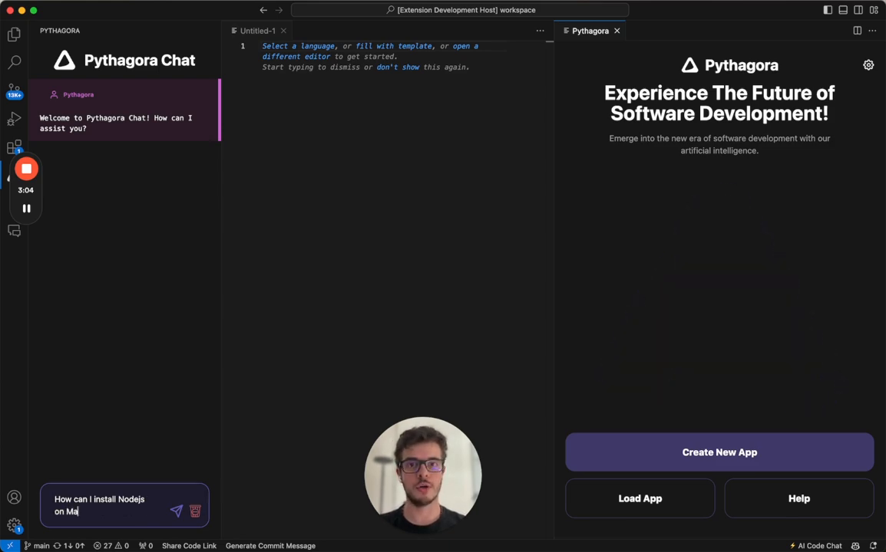
type("c OS")
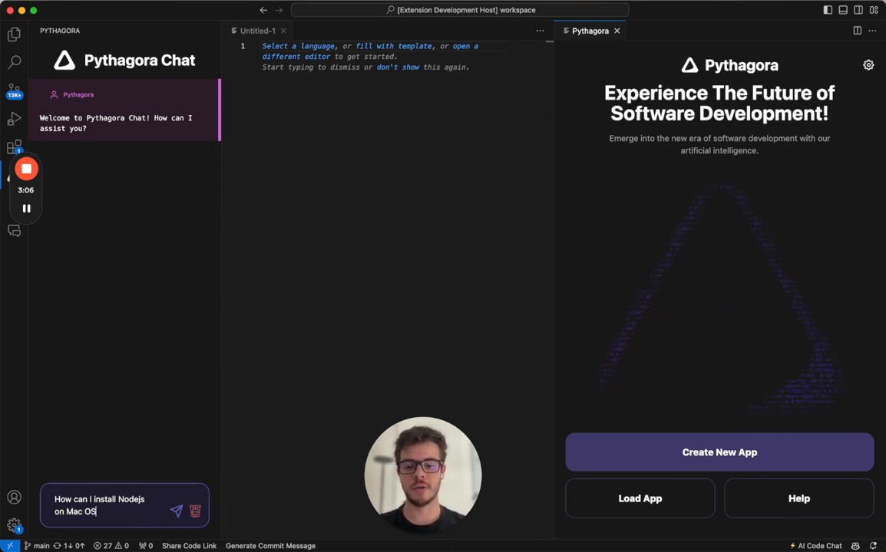
type("X within th")
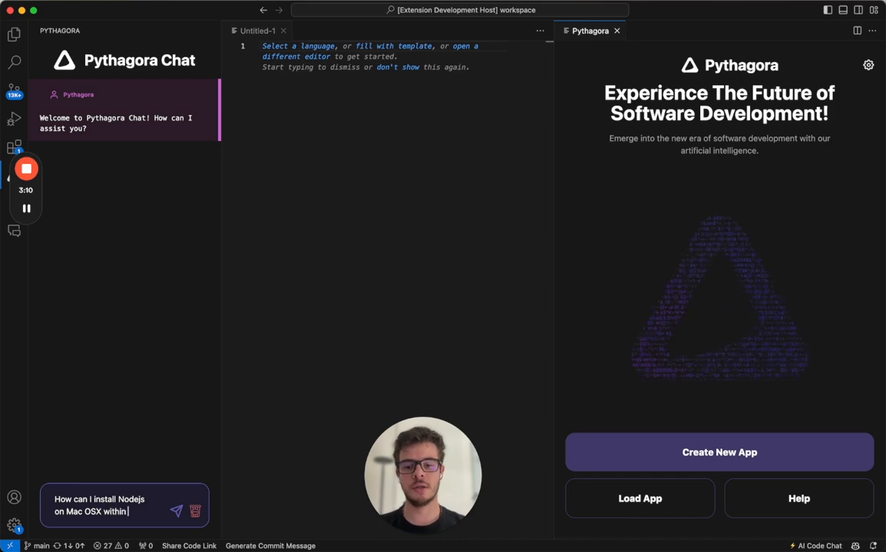
type("e terminal")
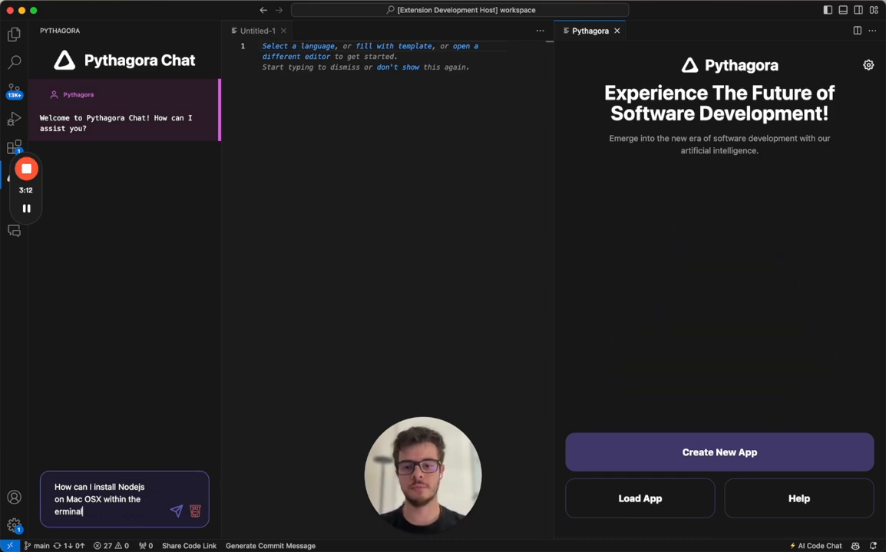
type("?")
key("Return")
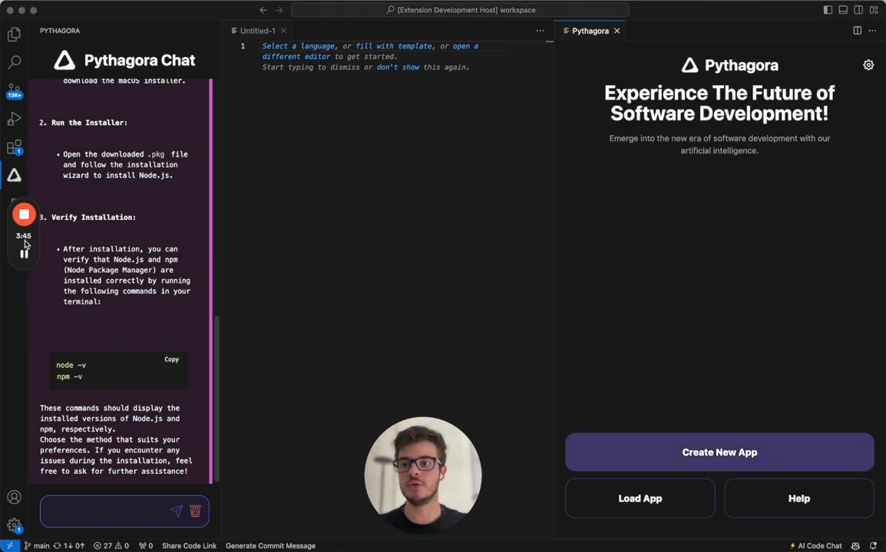
View the Pythagora (GPT Pilot) extension in the marketplace, return to Pythagora and choose Create New App
left_click(17, 151)
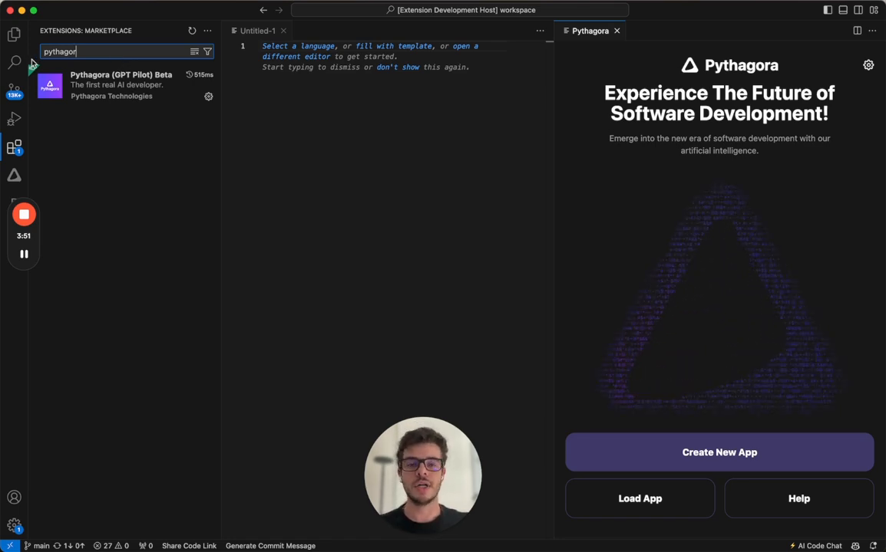
left_click(674, 331)
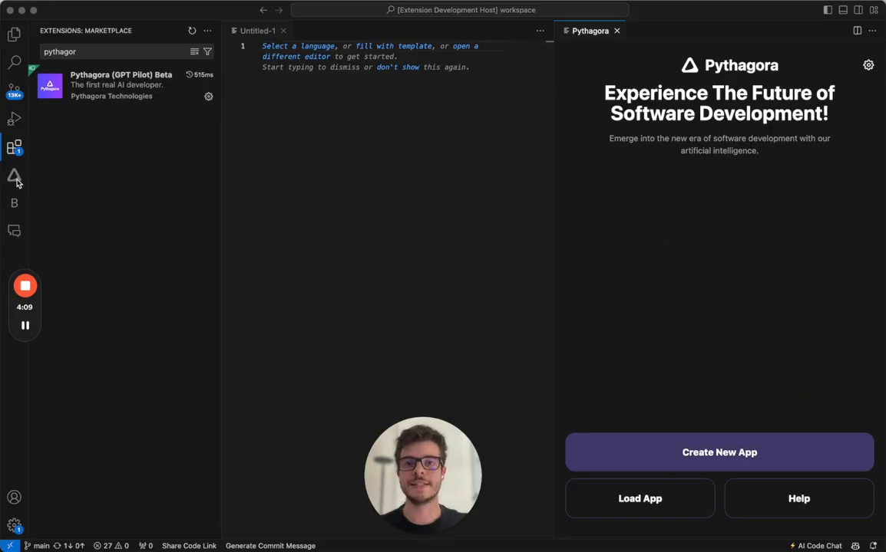
left_click(14, 176)
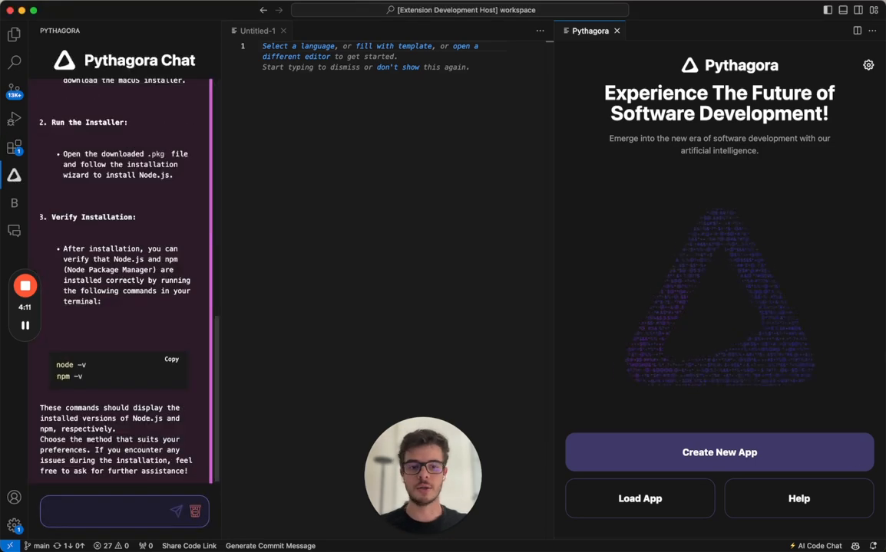
left_click(727, 447)
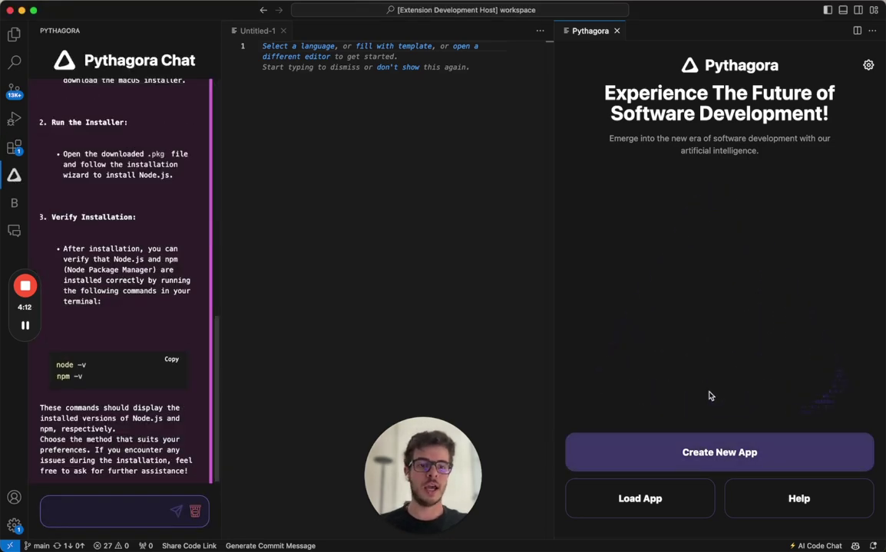
Submit the project name to begin the new app's development session
left_click(728, 454)
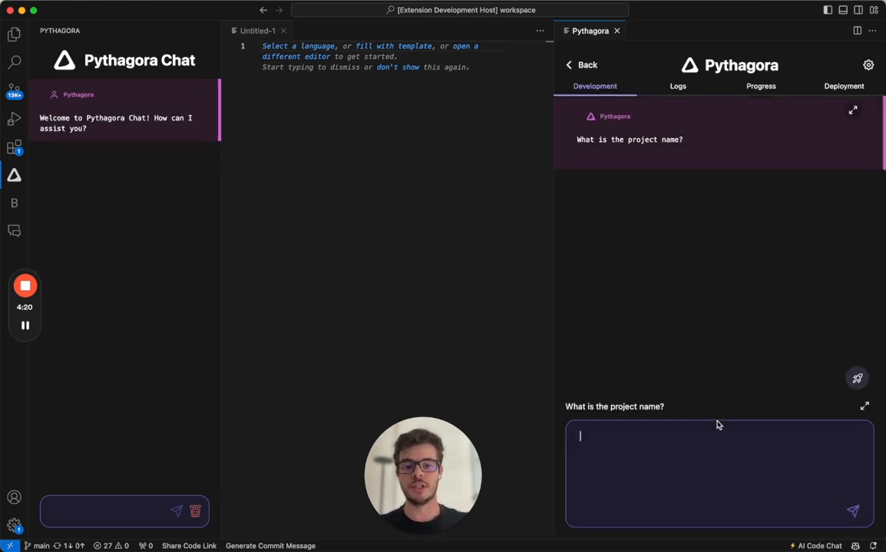
type("My")
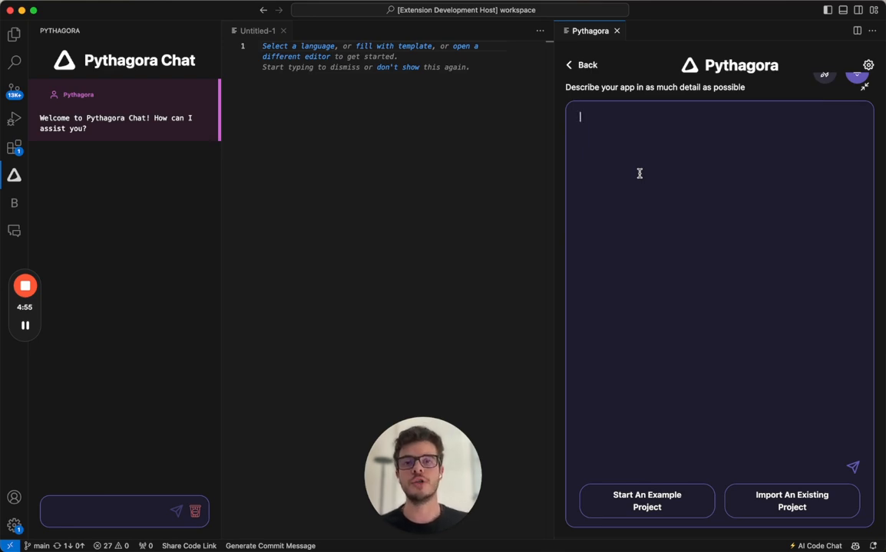
Paste the job-applicant management app description, review its hiring-phase paragraphs and submit it
key("super+v")
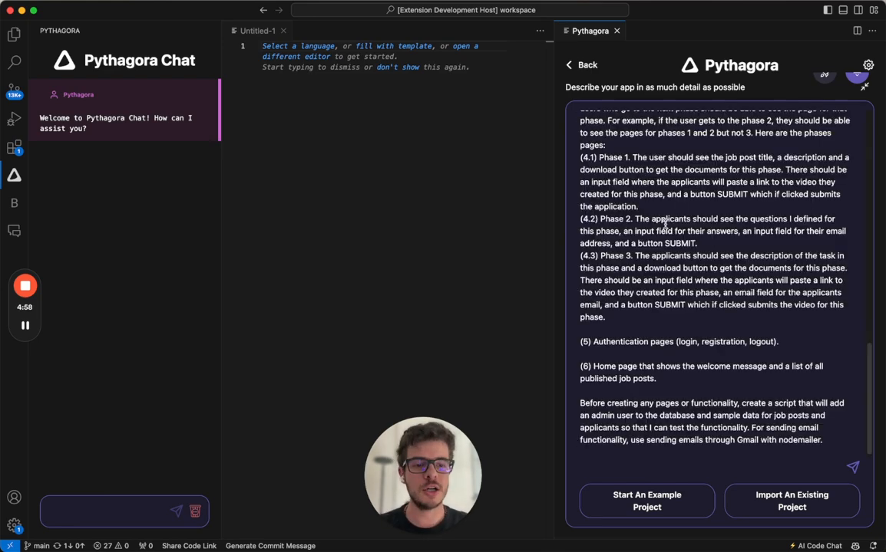
scroll(652, 199, "up", 10)
scroll(664, 224, "up", 10)
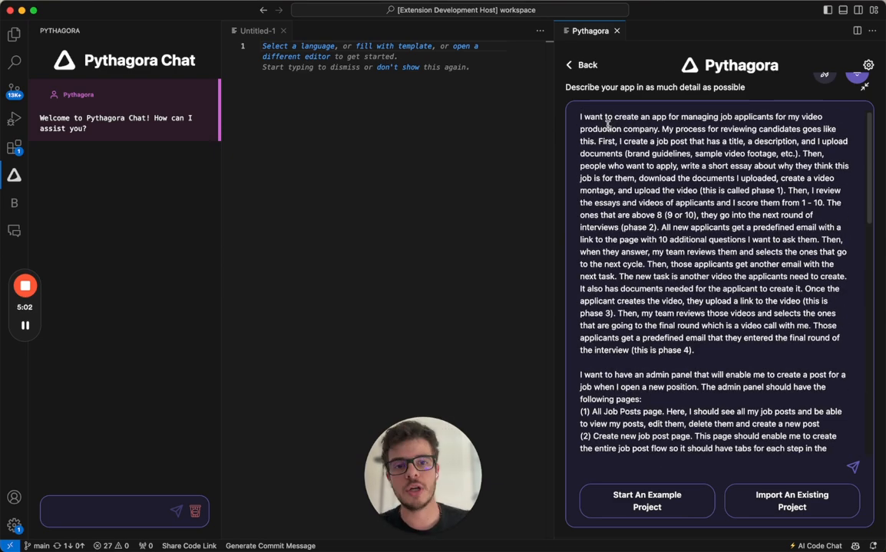
left_click_drag(572, 121, 767, 112)
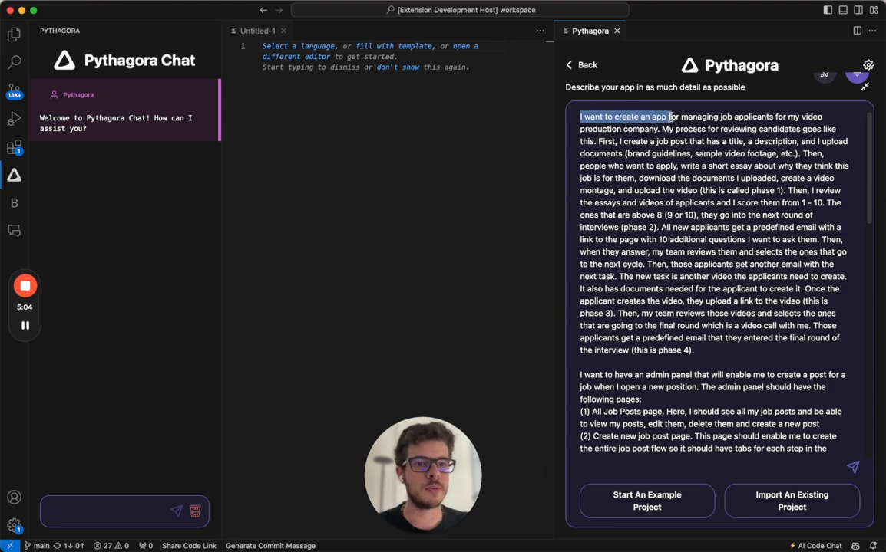
mouse_move(767, 113)
left_mouse_down()
mouse_move(651, 127)
mouse_move(822, 131)
mouse_move(643, 138)
left_mouse_up()
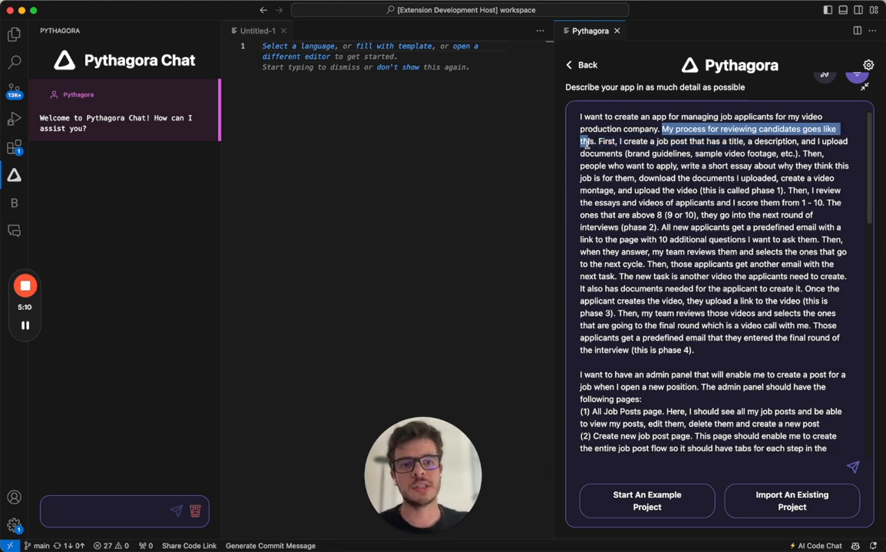
mouse_move(636, 139)
left_mouse_down()
mouse_move(707, 141)
mouse_move(781, 238)
mouse_move(765, 354)
left_mouse_up()
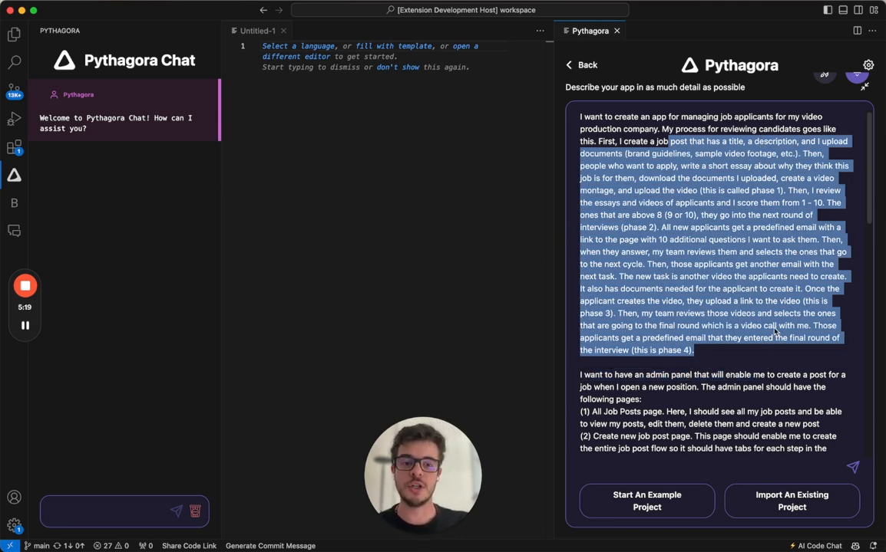
scroll(775, 331, "down", 5)
scroll(691, 222, "down", 10)
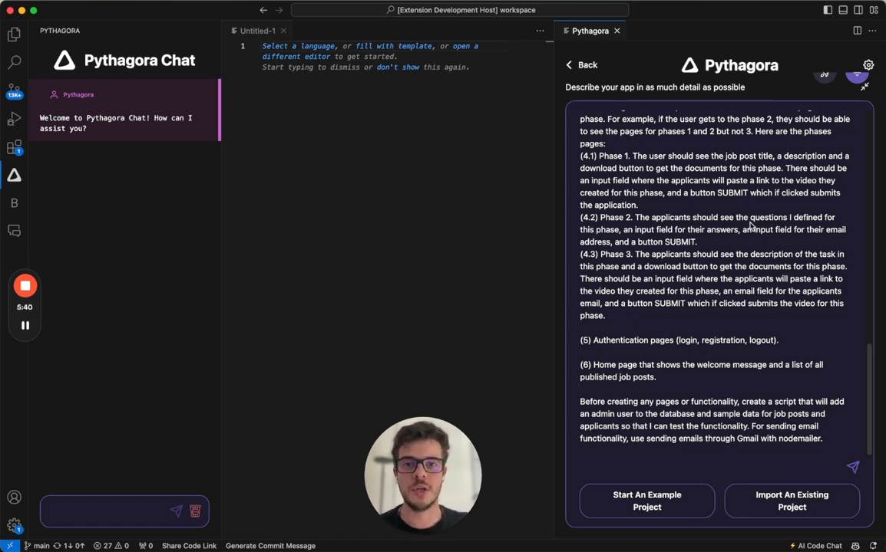
left_click(853, 466)
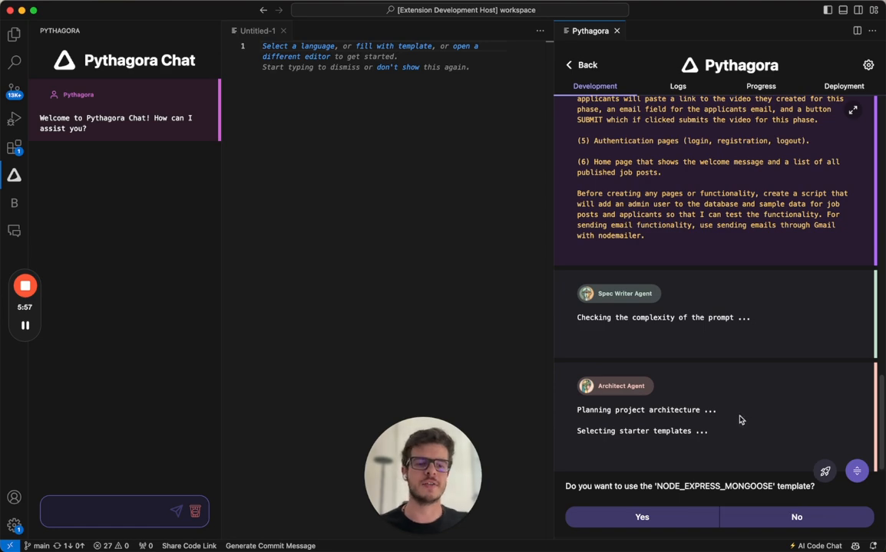
Accept the NODE_EXPRESS_MONGOOSE template and view the generated epics overview
left_click(641, 521)
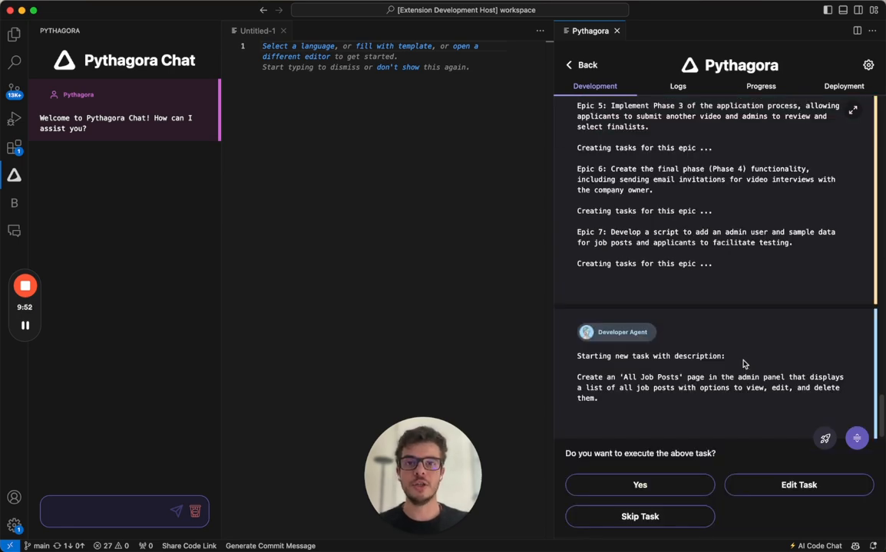
left_click(761, 88)
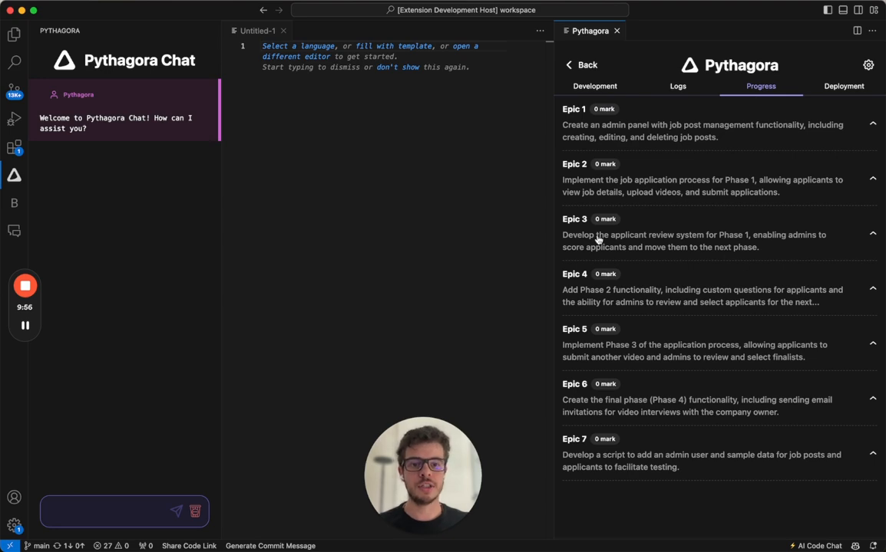
left_click(672, 184)
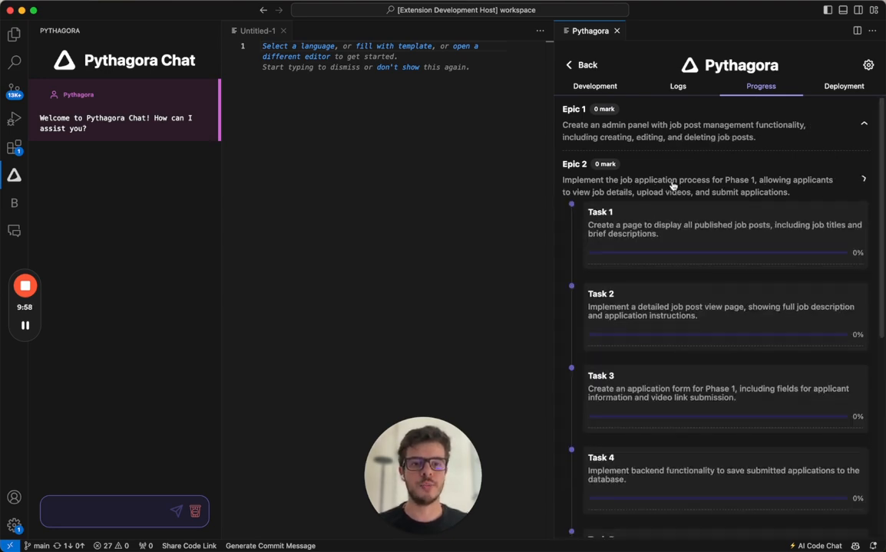
scroll(668, 282, "down", 3)
scroll(672, 291, "down", 2)
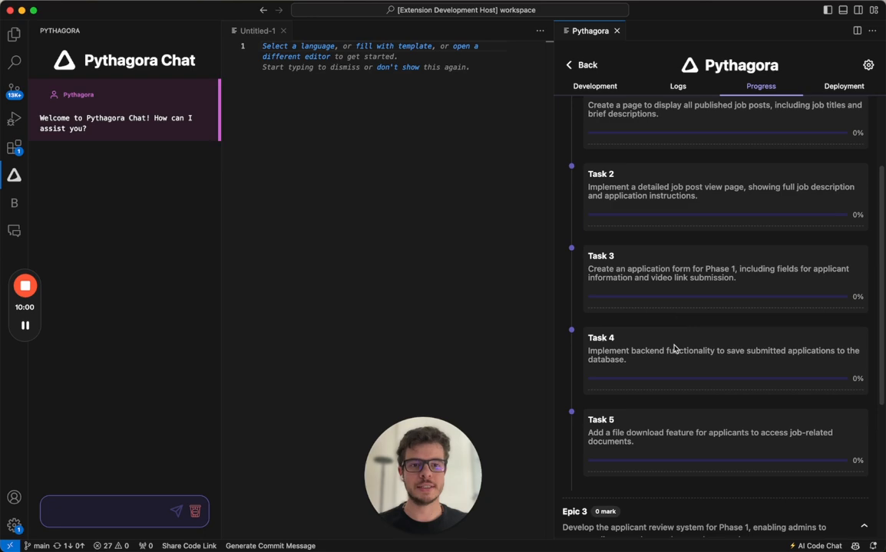
scroll(674, 349, "up", 5)
left_click(671, 129)
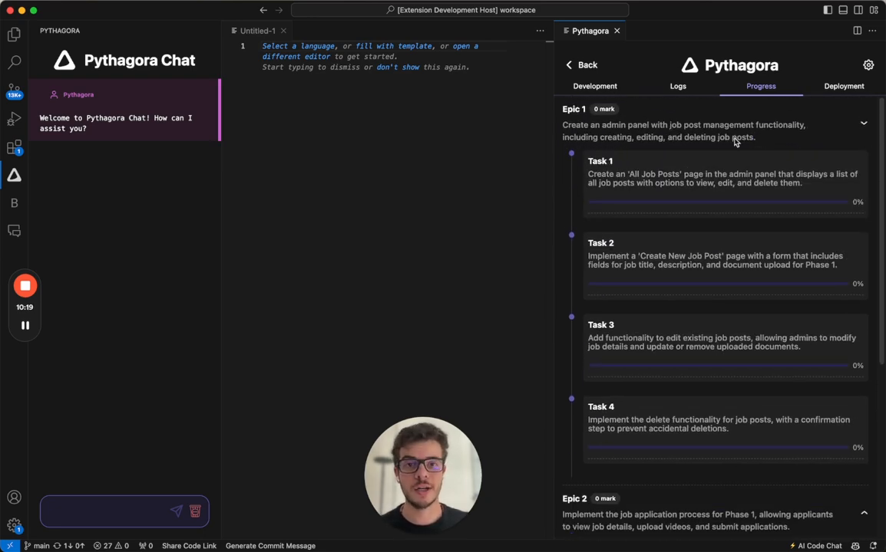
scroll(683, 253, "down", 5)
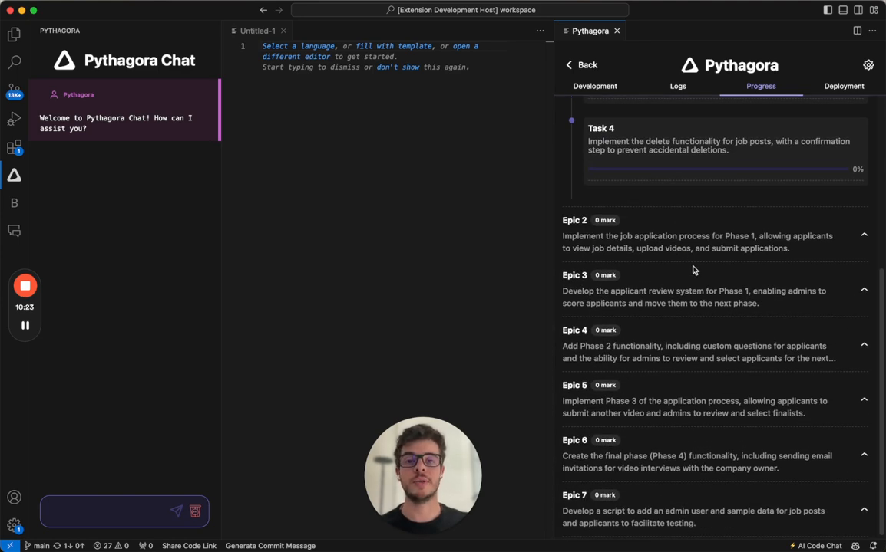
left_click(614, 86)
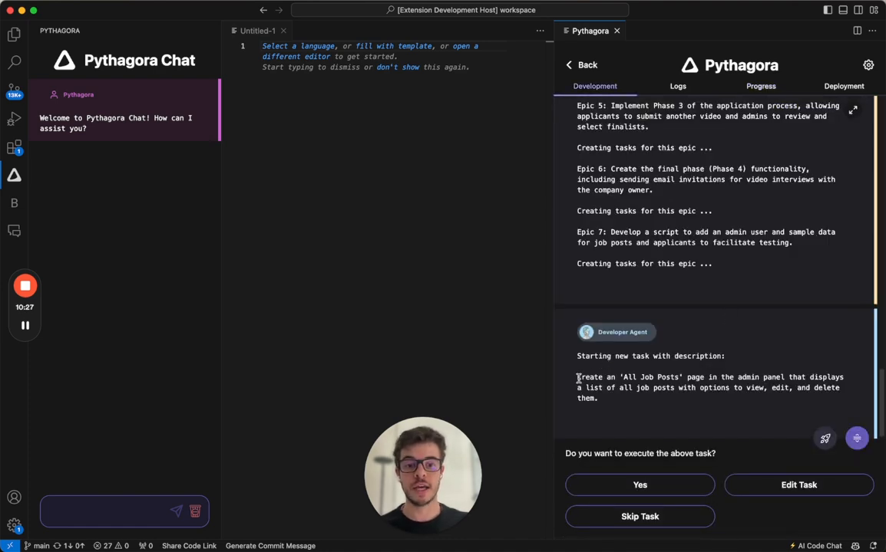
Review the All Job Posts task description before its files are written
left_click_drag(577, 377, 621, 400)
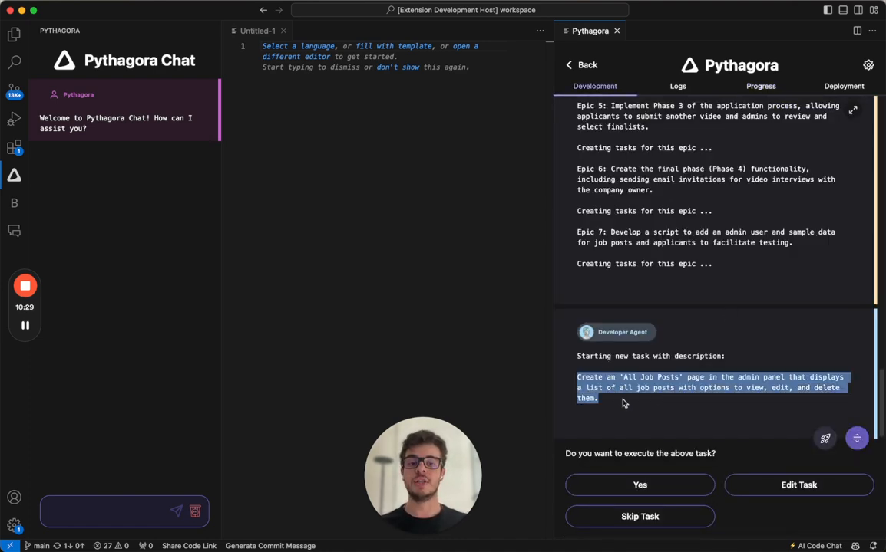
left_click(630, 402)
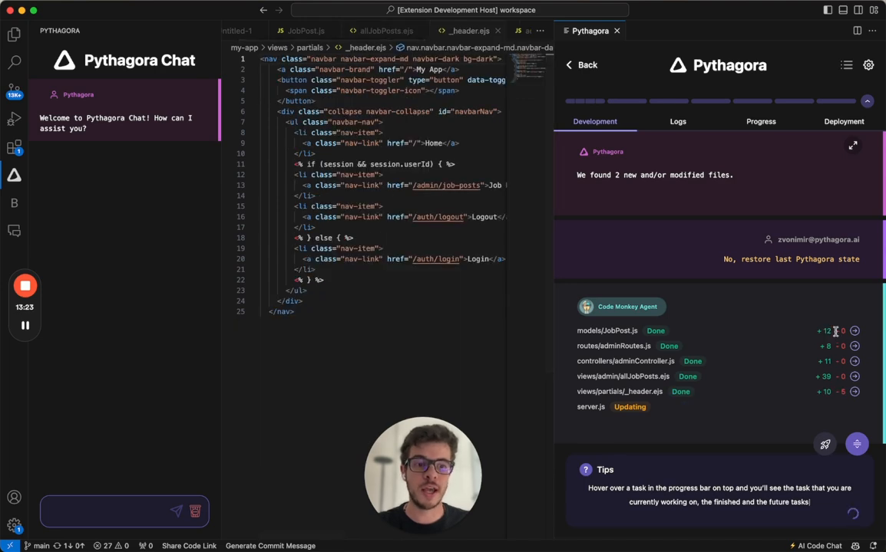
View the diff of views/partials/_header.ejs
left_click(855, 392)
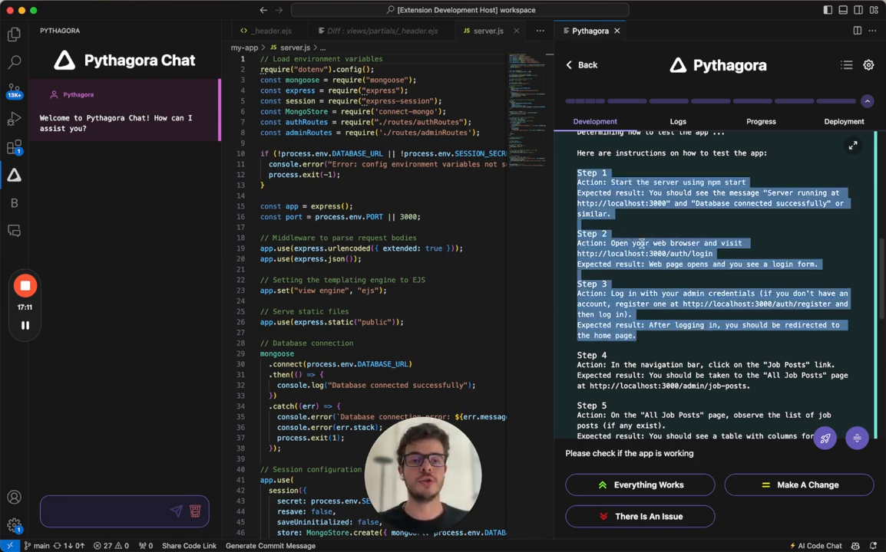
Start the app and paste the localhost:3000/auth/login address into Chrome's address bar
left_click(618, 193)
left_click_drag(611, 183, 755, 184)
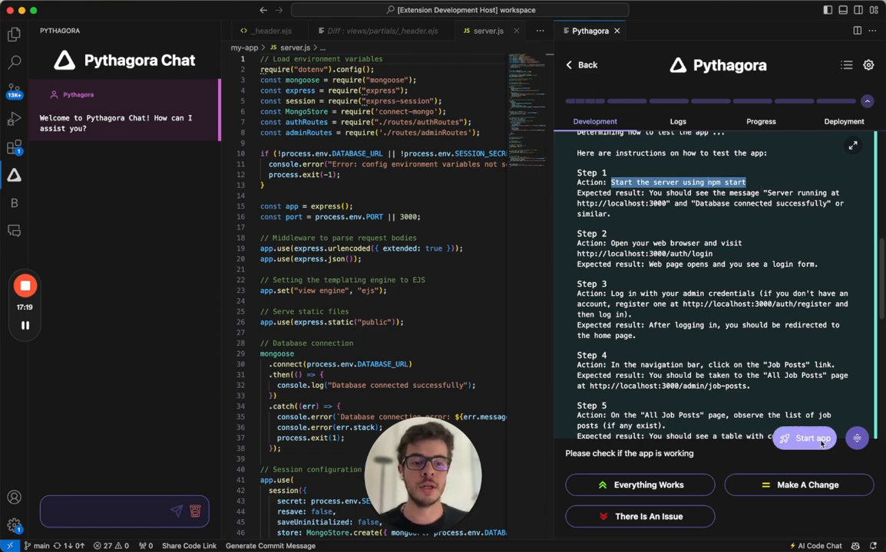
left_click(820, 442)
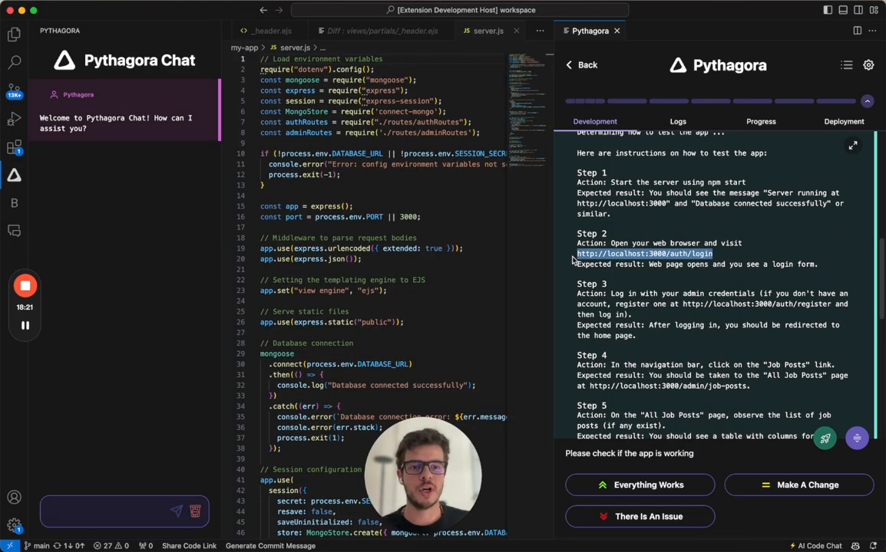
key("super+Tab")
left_click(282, 50)
type("http://localhost:3000/auth/login")
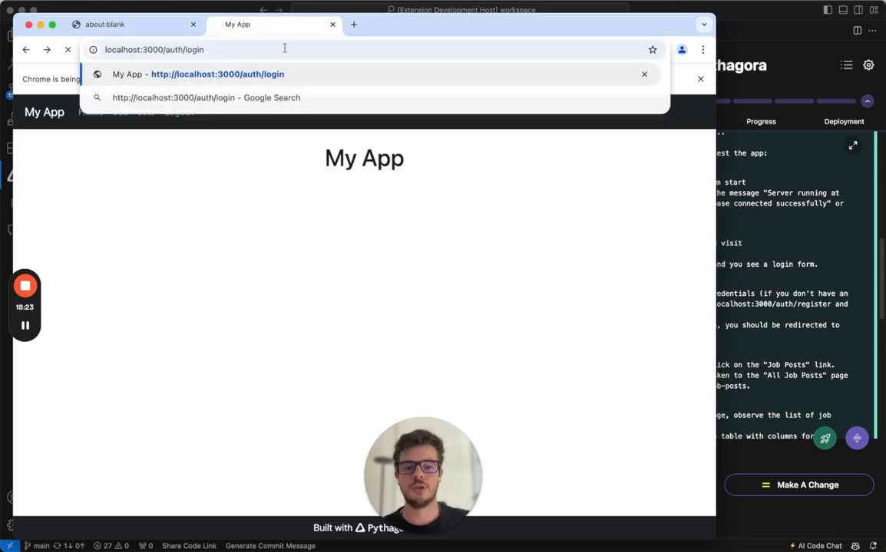
Log in with username and password, dismiss the password warning and check the login test step
key("Return")
left_click(117, 198)
left_click(85, 225)
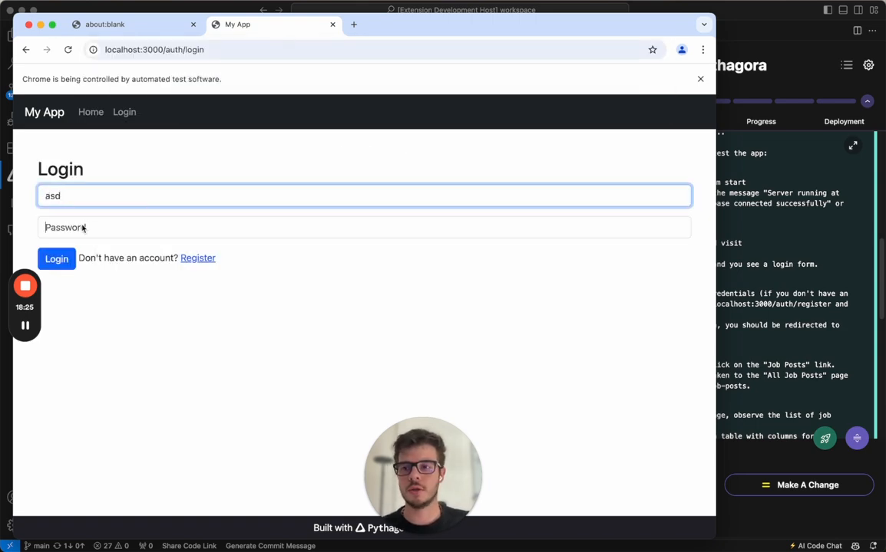
type("asdasdasd")
left_click(61, 259)
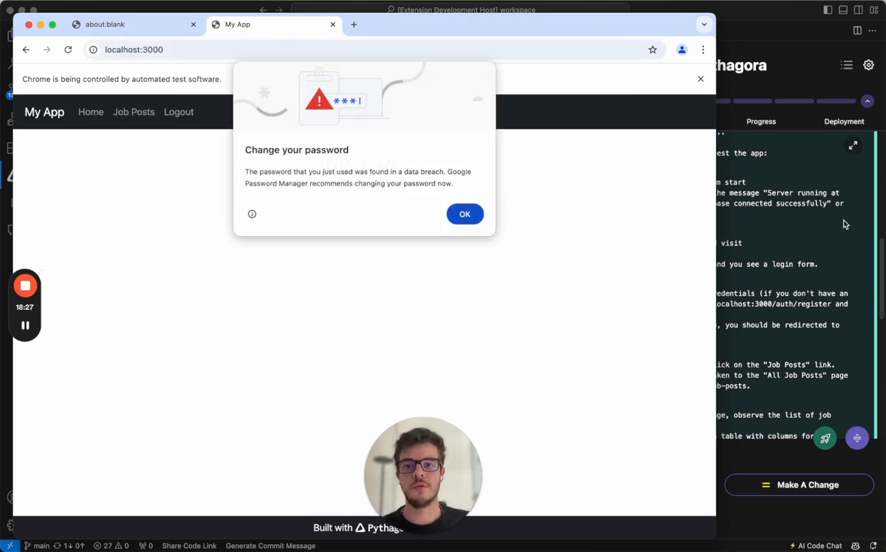
left_click(464, 214)
key("super+Tab")
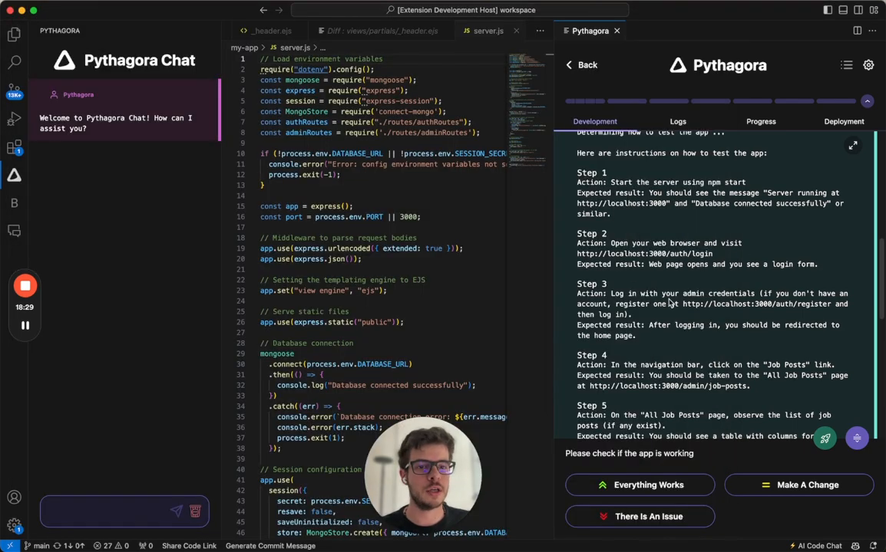
left_click_drag(628, 293, 658, 314)
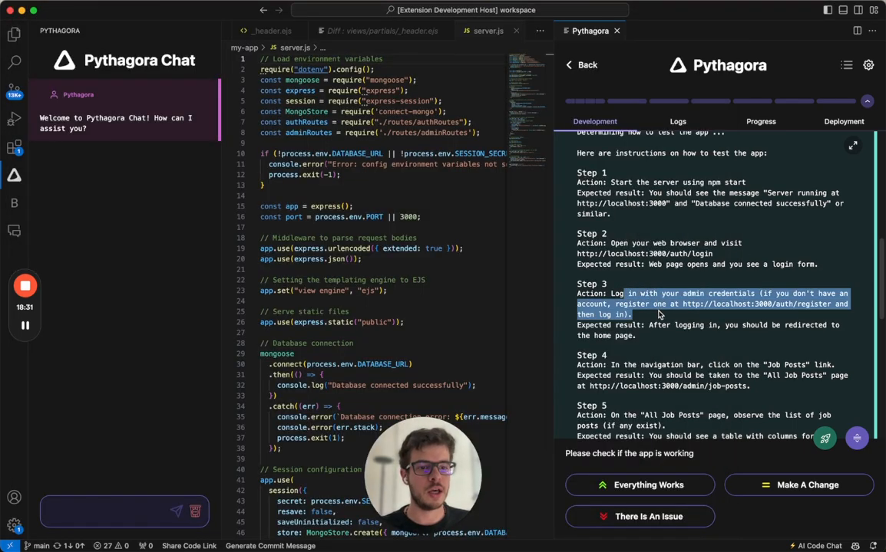
left_click_drag(653, 318, 721, 304)
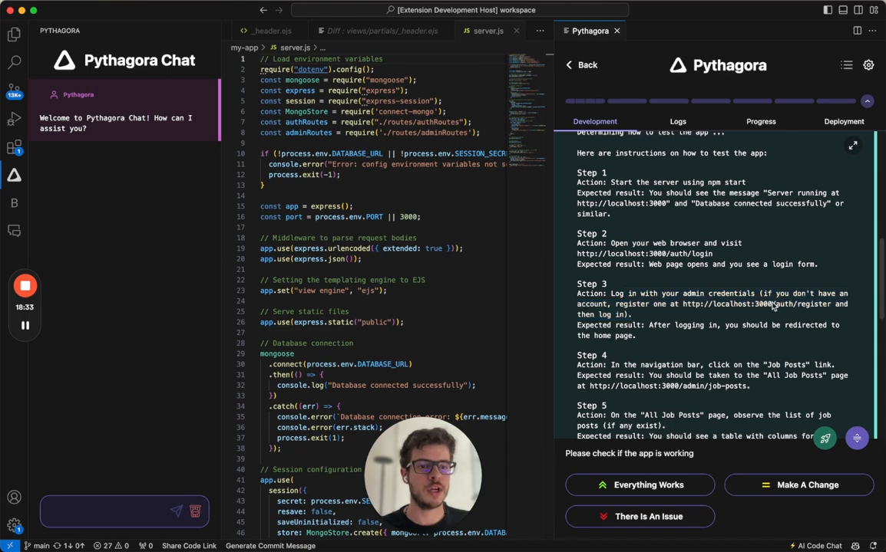
scroll(772, 310, "down", 2)
scroll(773, 310, "down", 1)
scroll(770, 268, "down", 1)
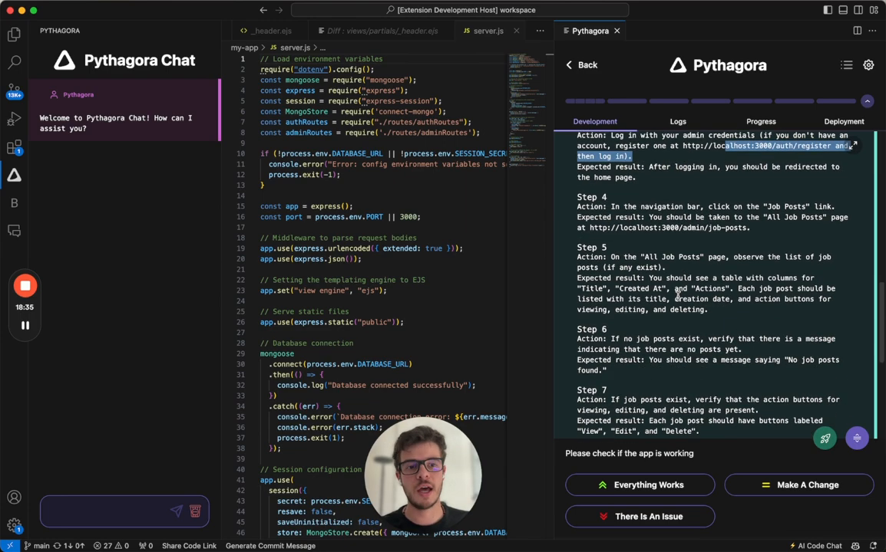
scroll(765, 216, "down", 2)
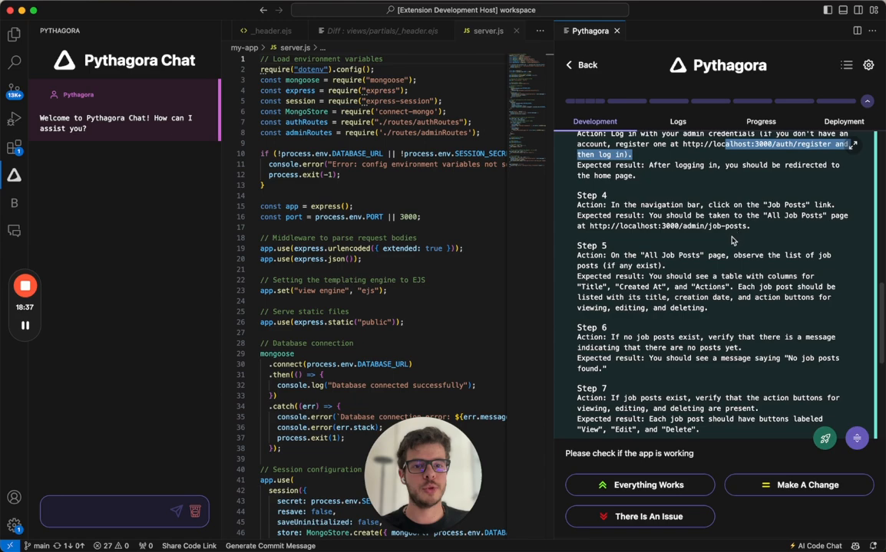
scroll(731, 241, "down", 2)
Confirm the All Job Posts page shows 'No job posts found' and return to the Pythagora test steps
left_click_drag(735, 178, 741, 192)
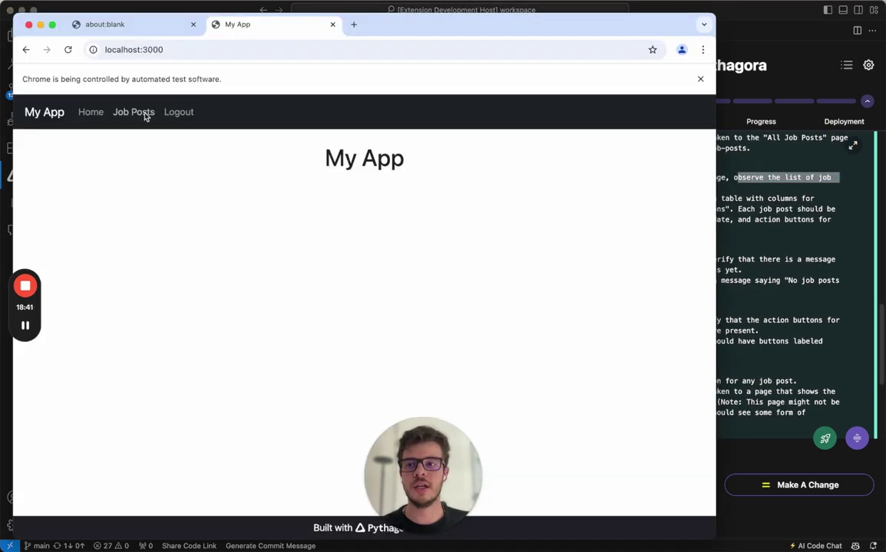
left_click(143, 113)
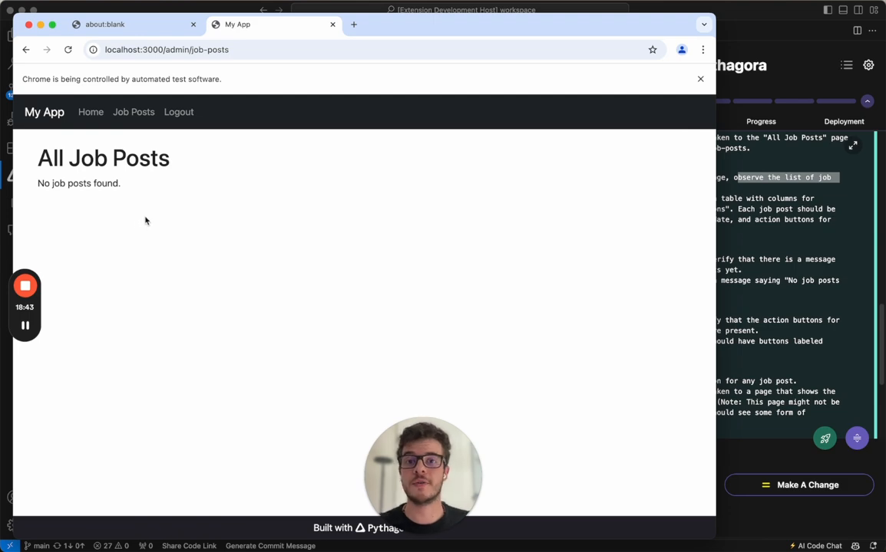
left_click_drag(145, 193, 10, 181)
left_click(735, 179)
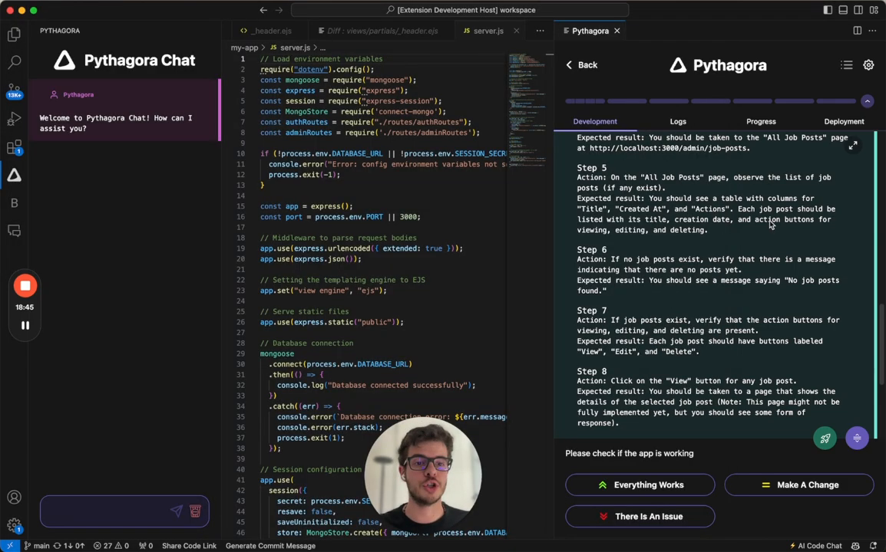
scroll(753, 271, "down", 2)
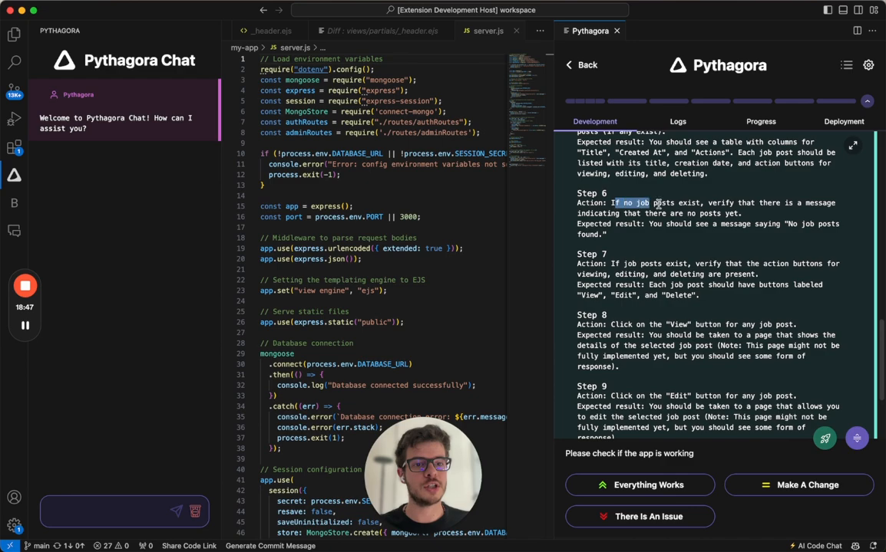
left_click_drag(611, 203, 766, 217)
scroll(765, 218, "down", 3)
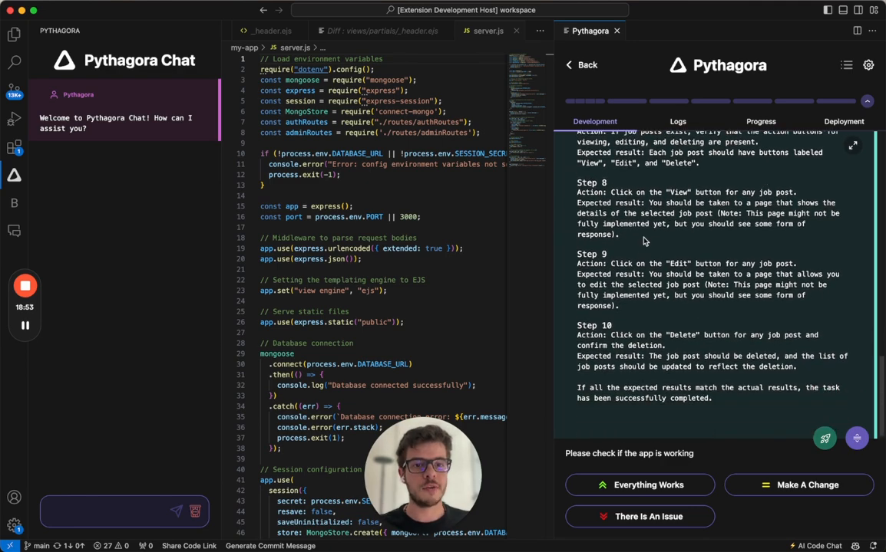
scroll(765, 217, "up", 2)
mouse_move(594, 221)
left_mouse_down()
mouse_move(777, 423)
mouse_move(815, 369)
left_mouse_up()
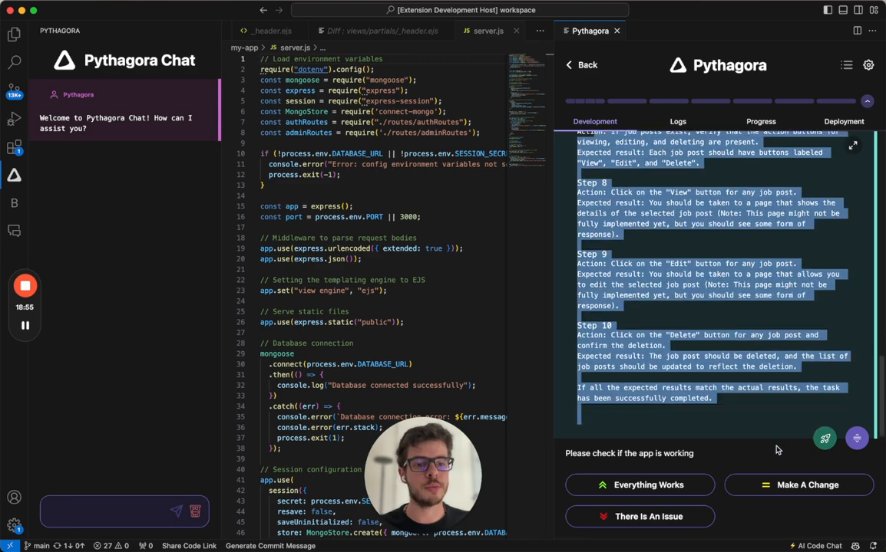
left_click(789, 345)
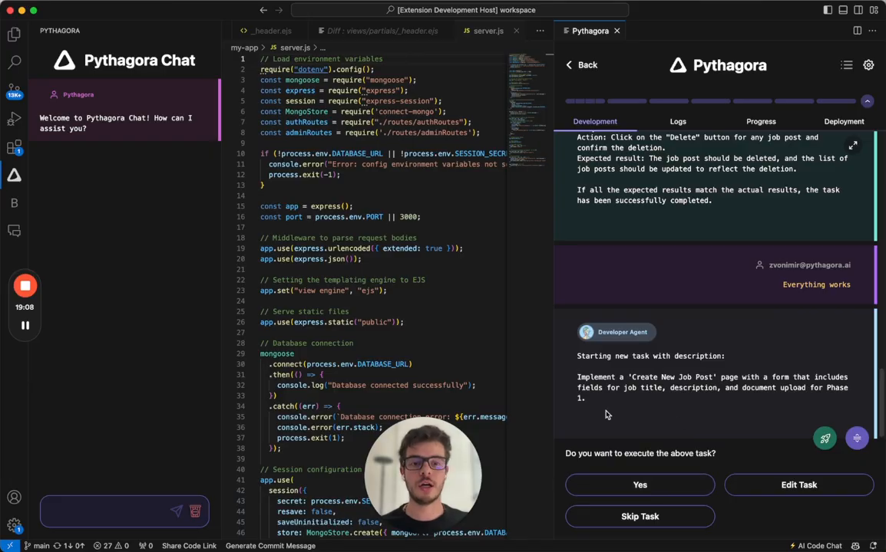
Read the Create New Job Post task description and answer Yes to execute it
triple_click(614, 406)
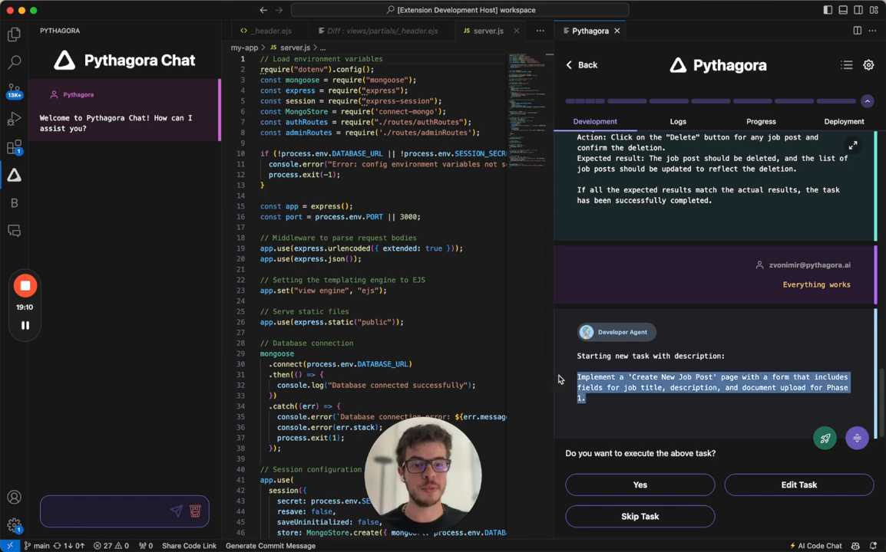
left_click(625, 411)
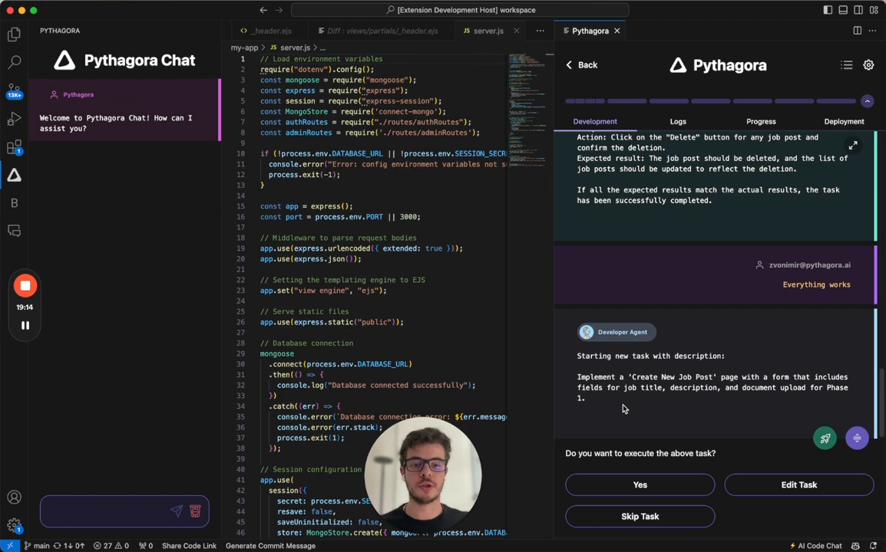
left_click(640, 485)
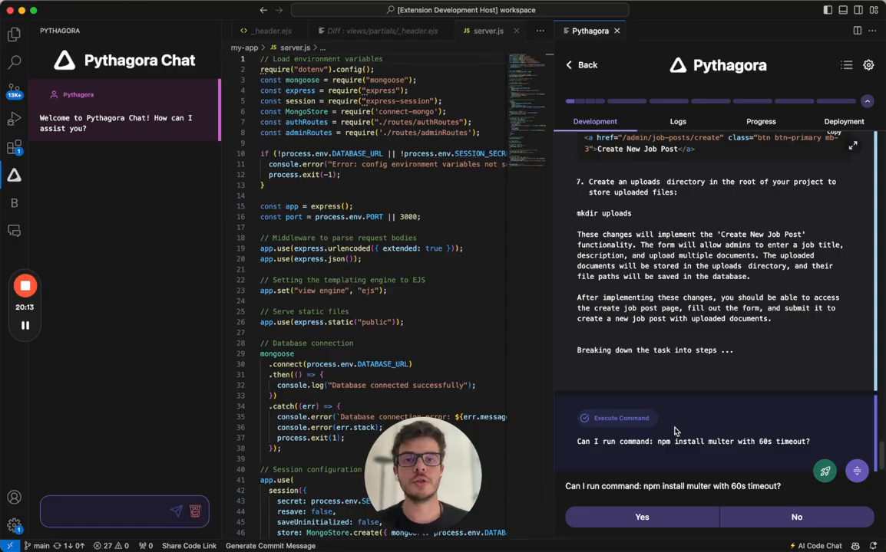
Allow Pythagora to run 'npm install multer' with the 60s timeout
left_click_drag(585, 442, 762, 452)
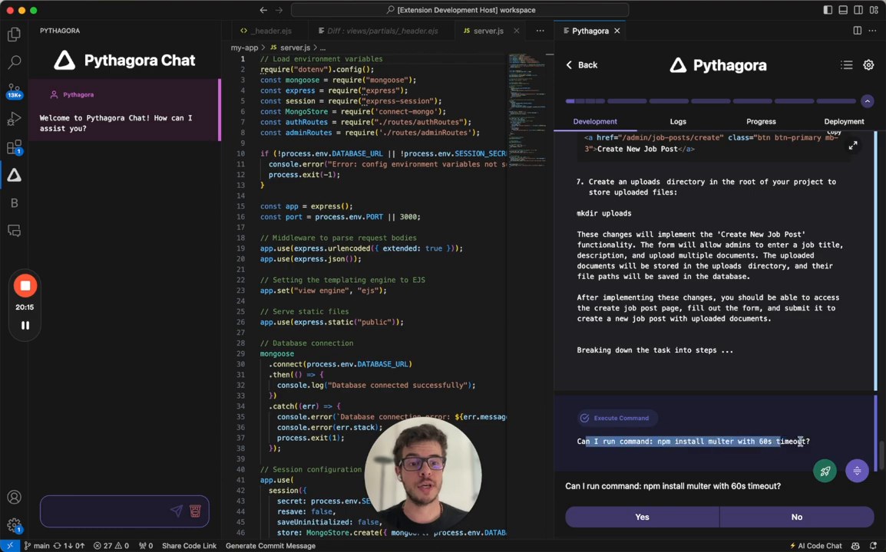
left_click(646, 517)
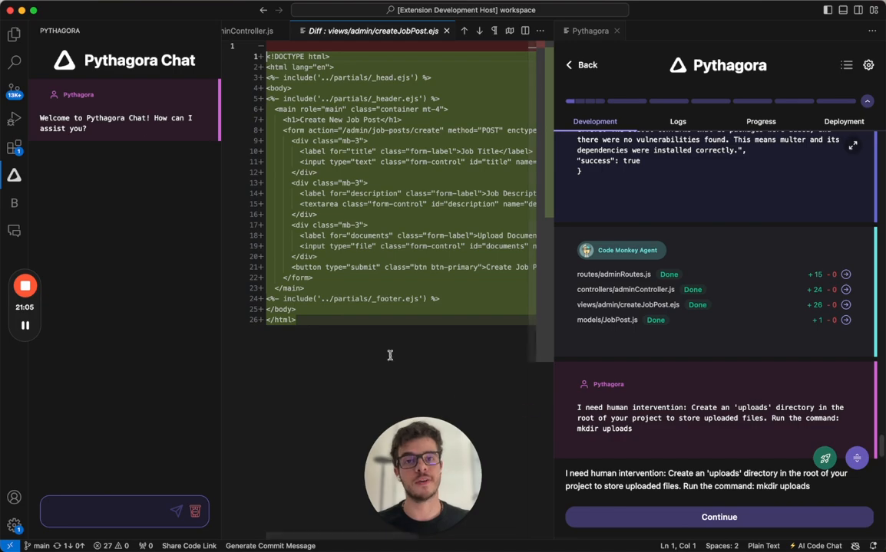
Check my-app/uploads exists in the Explorer and mark the directory step done with Continue
left_click(14, 36)
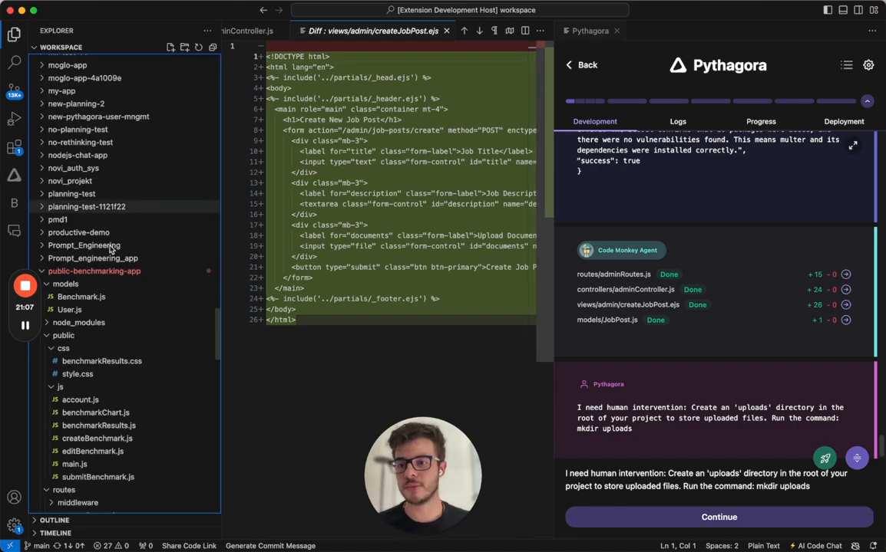
scroll(49, 175, "down", 3)
left_click(718, 517)
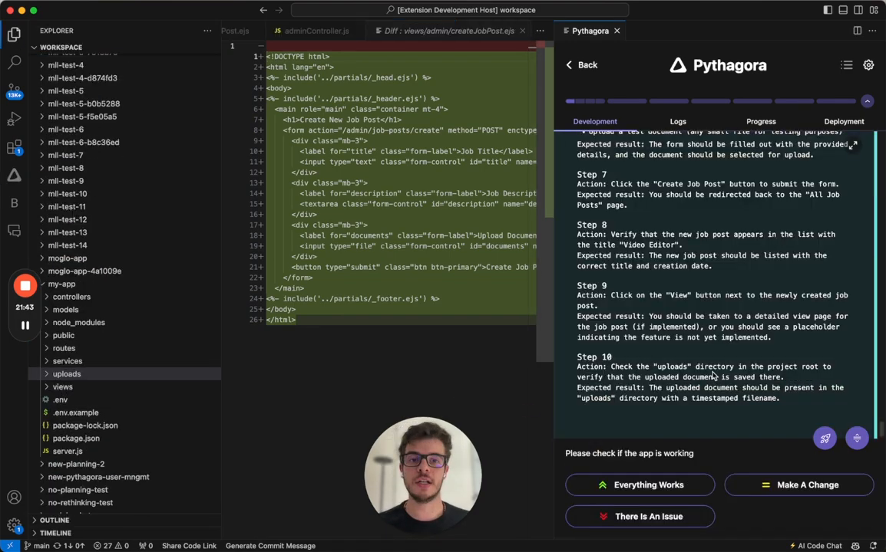
scroll(707, 368, "up", 5)
scroll(708, 368, "up", 3)
scroll(708, 369, "up", 2)
mouse_move(577, 221)
left_mouse_down()
mouse_move(672, 363)
mouse_move(674, 393)
left_mouse_up()
scroll(673, 389, "down", 2)
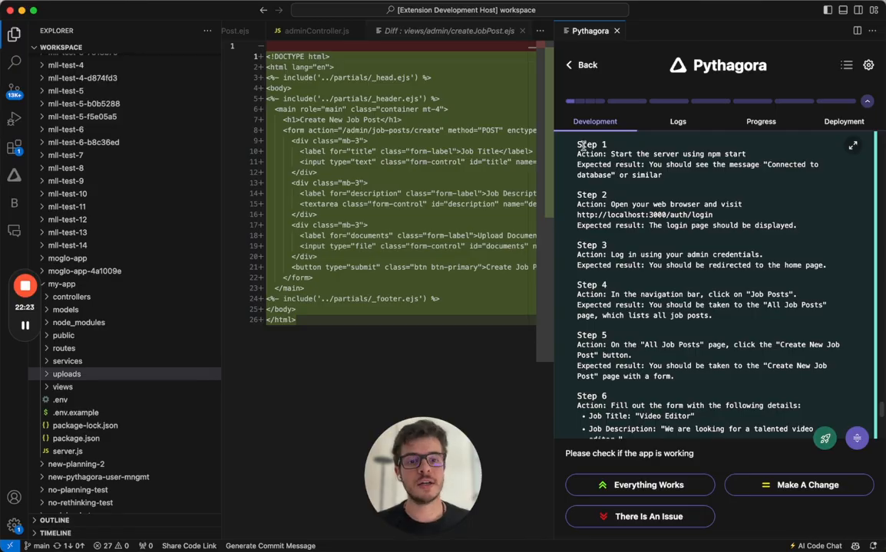
Read through the listed test steps, including the Step 5 instruction
left_click_drag(561, 147, 714, 315)
mouse_move(612, 344)
left_mouse_down()
mouse_move(708, 346)
mouse_move(718, 357)
left_mouse_up()
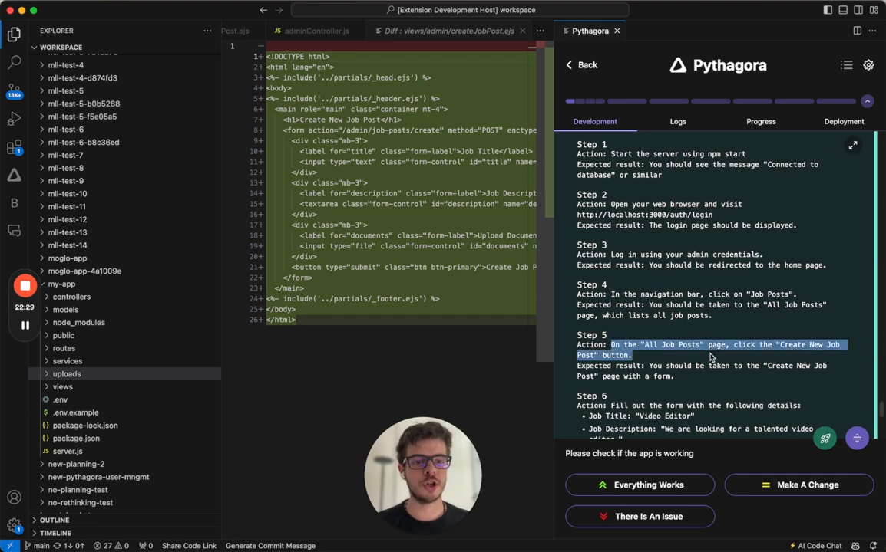
left_click(782, 350)
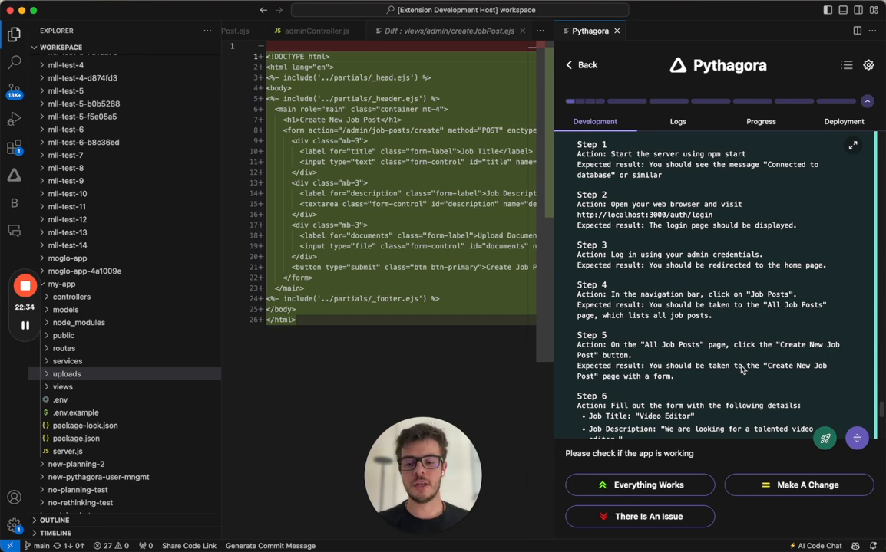
Check the All Job Posts page in the browser, then report 'There Is An Issue'
key("super+Tab")
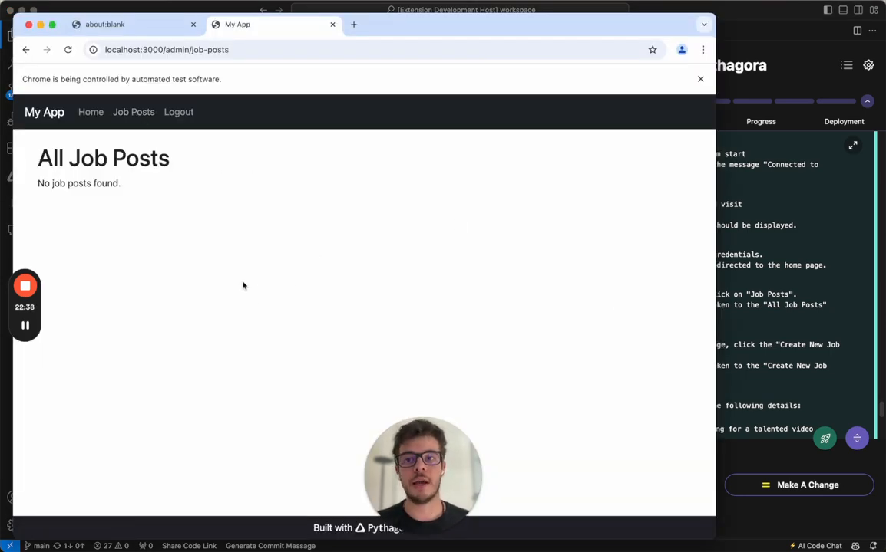
left_click(764, 330)
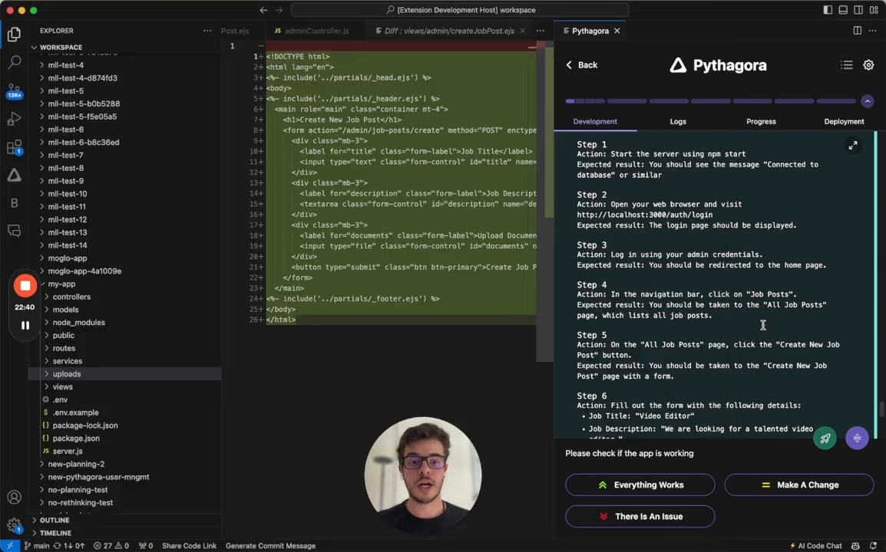
left_click(650, 520)
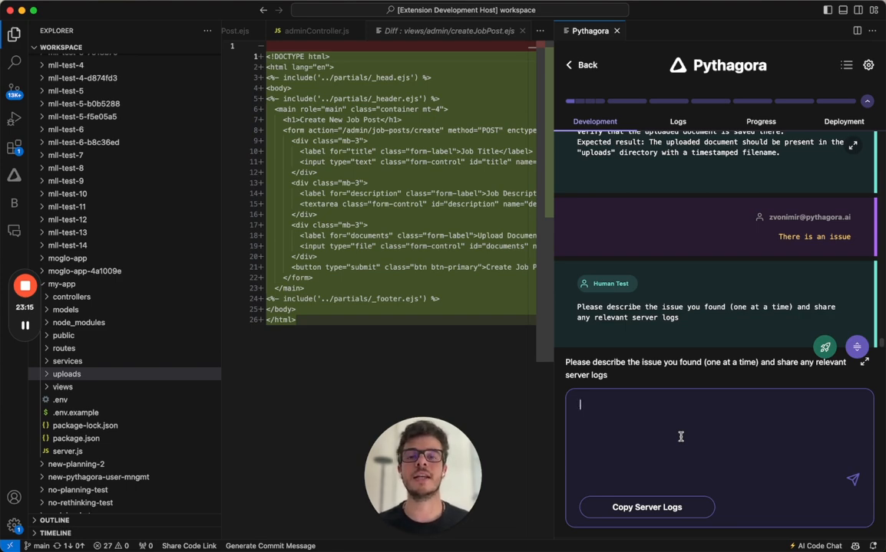
Write the issue description that the Create New Job Post button is missing from All Job Posts
triple_click(623, 372)
left_click(607, 403)
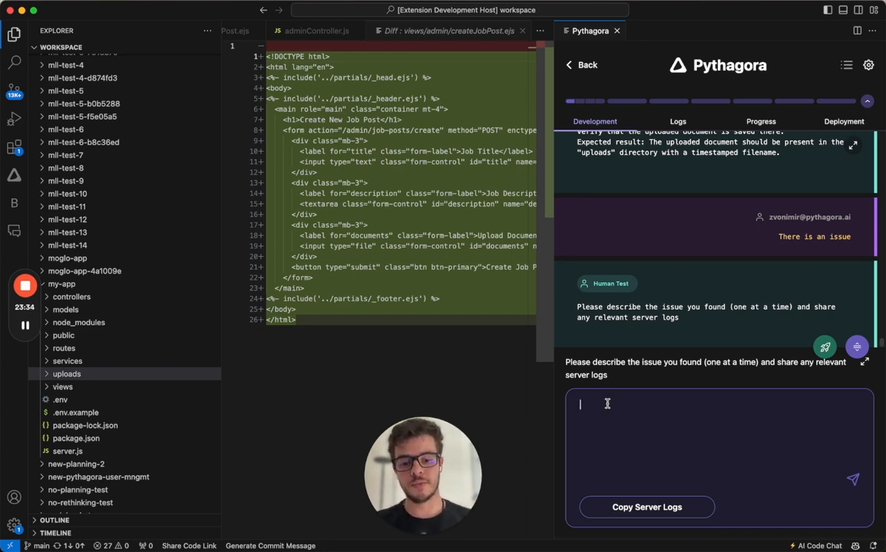
type("When I open")
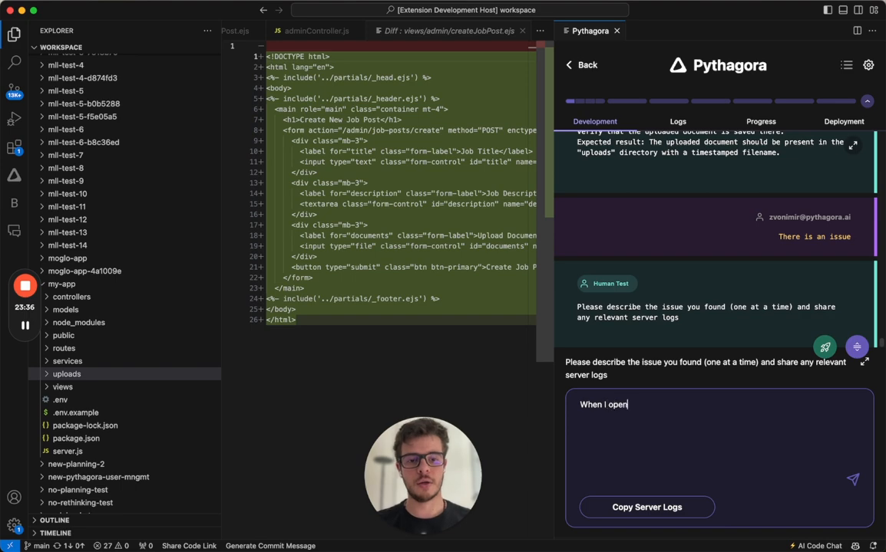
type(" the \"all job")
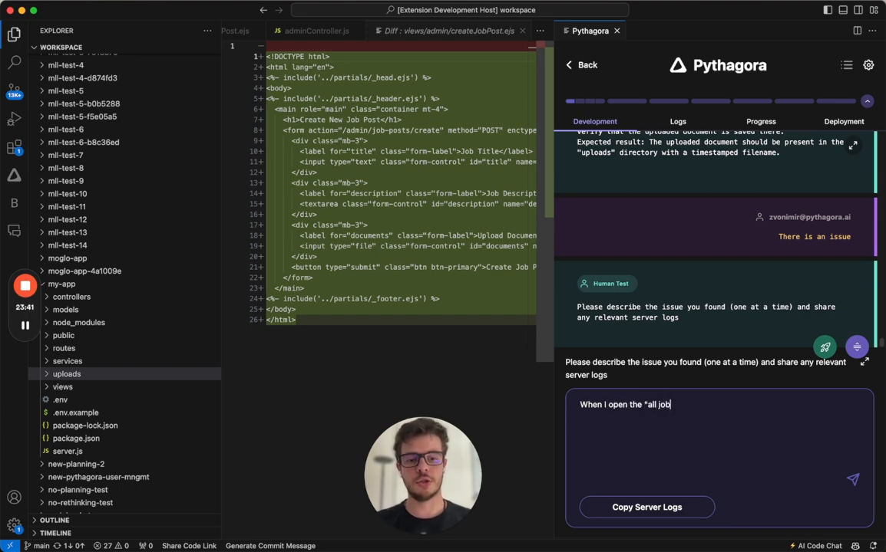
type(" posts\" page, I don't")
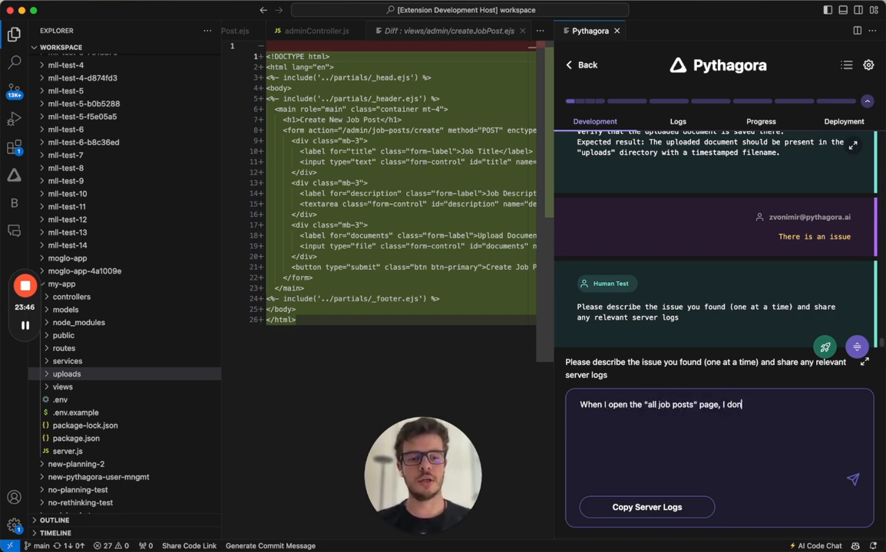
type(" see the")
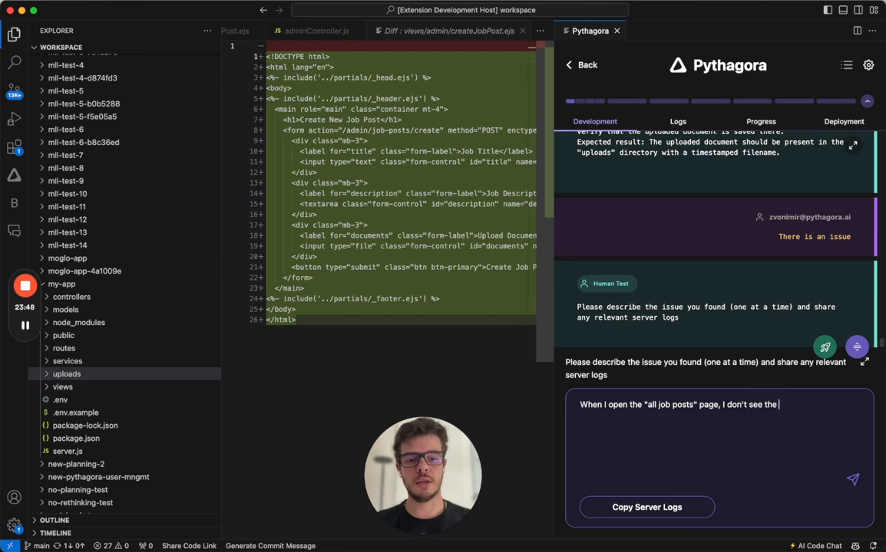
type(" \"Create New Job Post\" button")
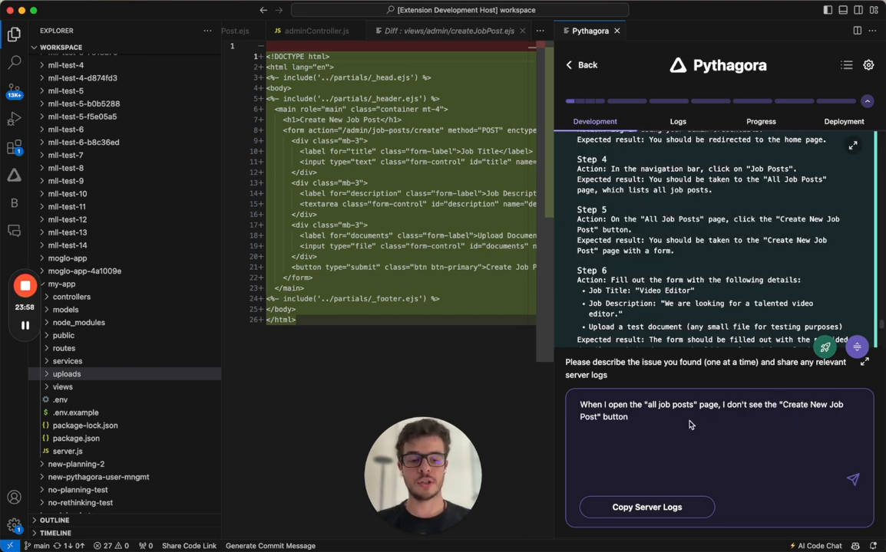
type(".")
key("shift+Return")
key("shift+Return")
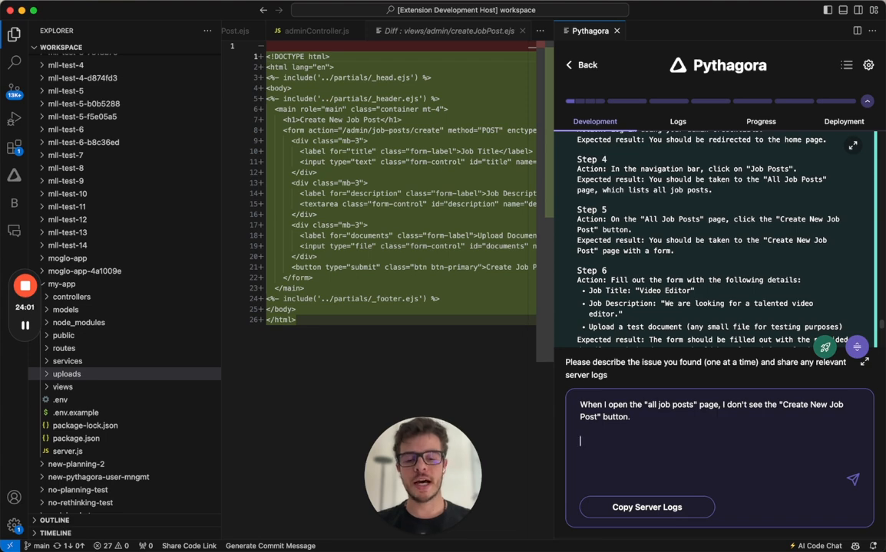
type("Here are teh")
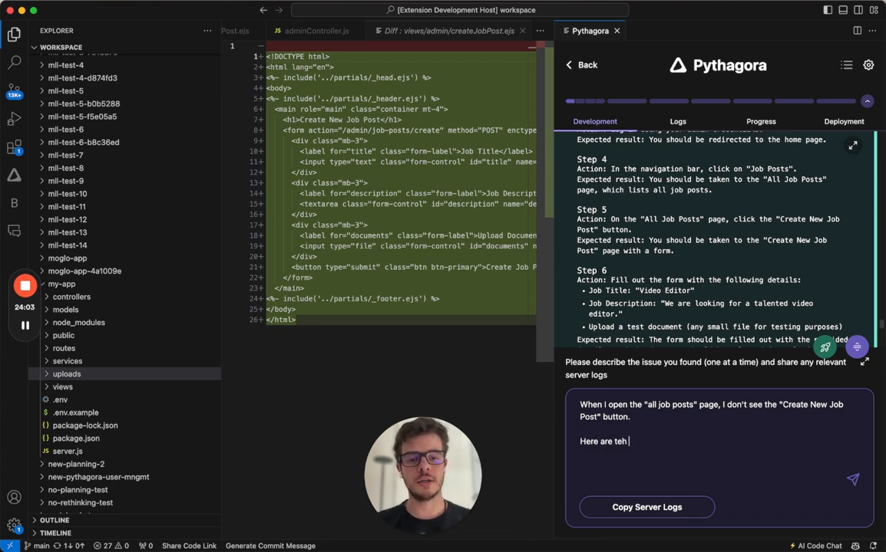
key("BackSpace")
key("BackSpace")
key("BackSpace")
type("the logs.")
key("shift+Return")
key("shift+Return")
type("Backend logs:")
Paste the copied server logs below the description and review the full report
key("super+v")
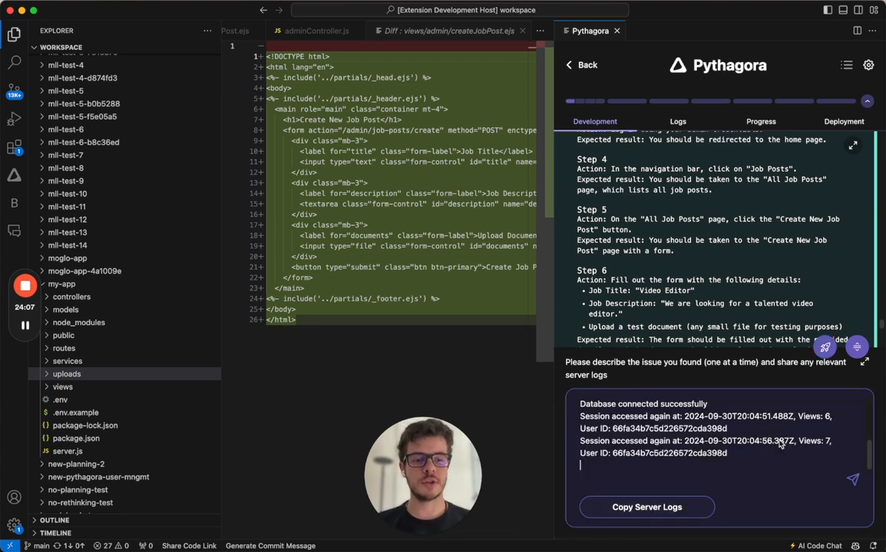
left_click(864, 361)
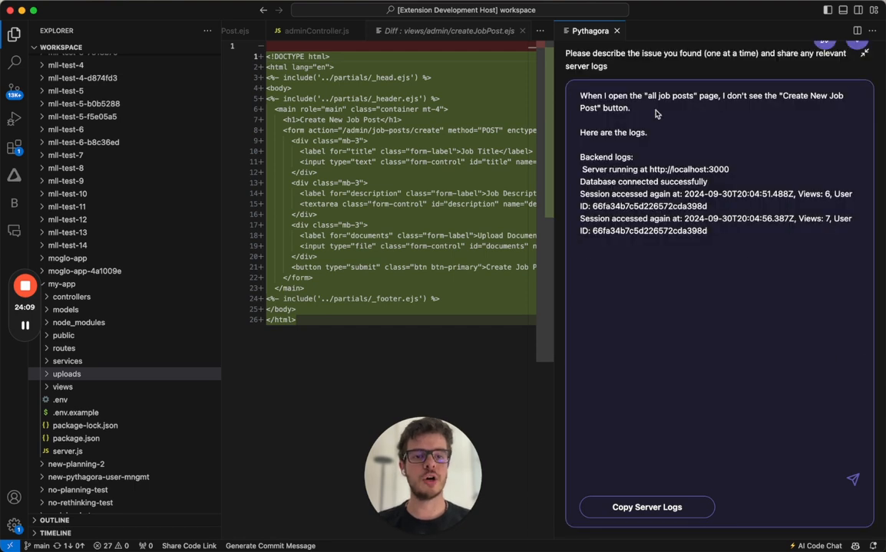
left_click(700, 146)
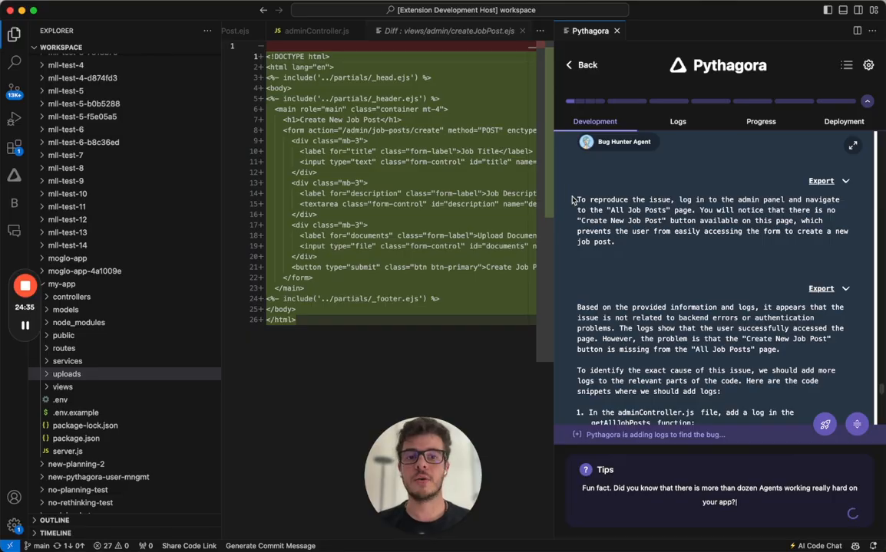
Read the Bug Hunter's reproduction steps, diagnosis and adding-logs status
left_click_drag(576, 199, 634, 249)
scroll(575, 238, "down", 2)
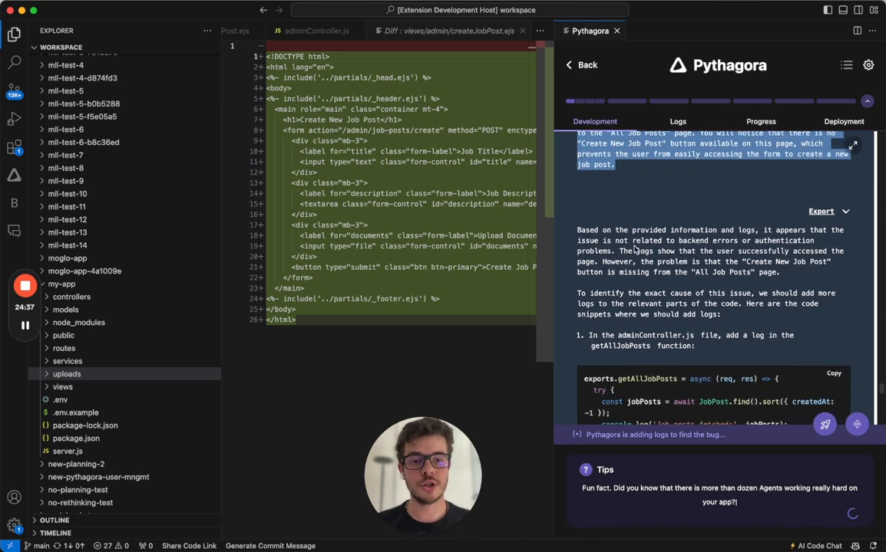
left_click_drag(576, 230, 752, 358)
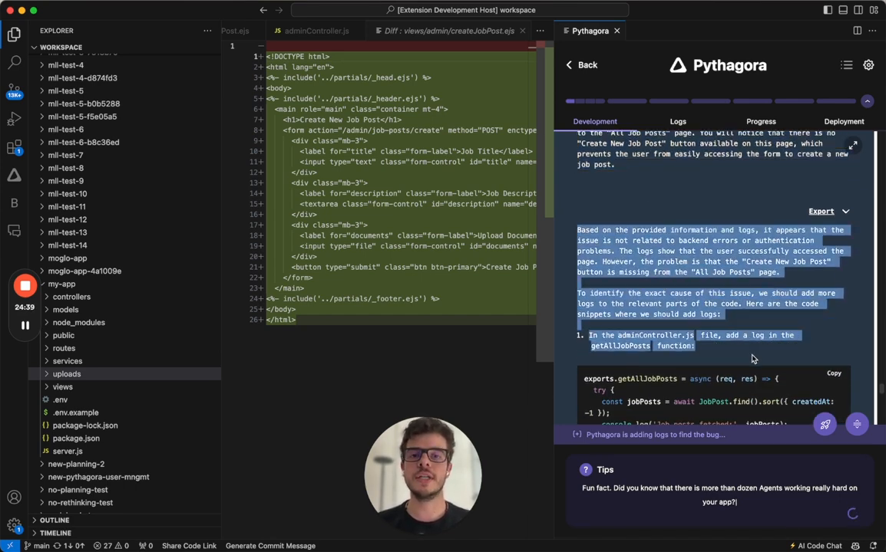
scroll(752, 358, "down", 3)
scroll(752, 358, "down", 3)
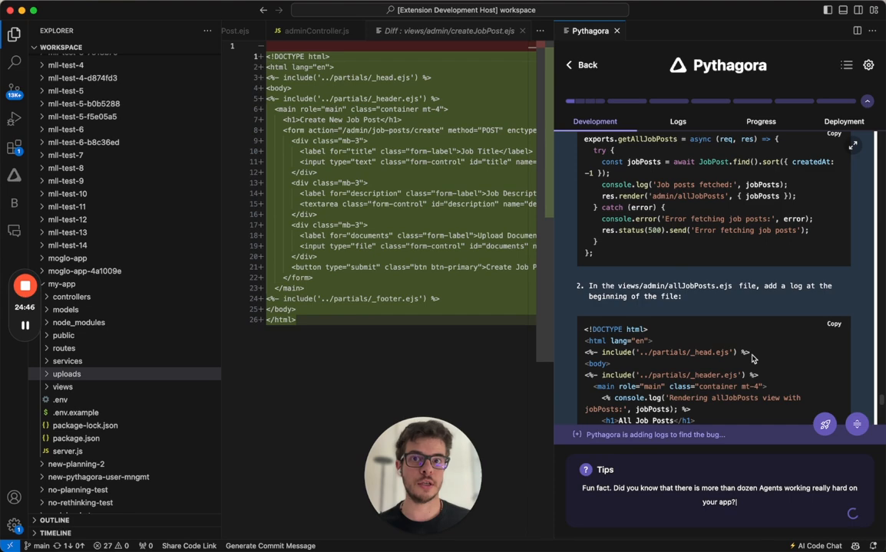
triple_click(648, 435)
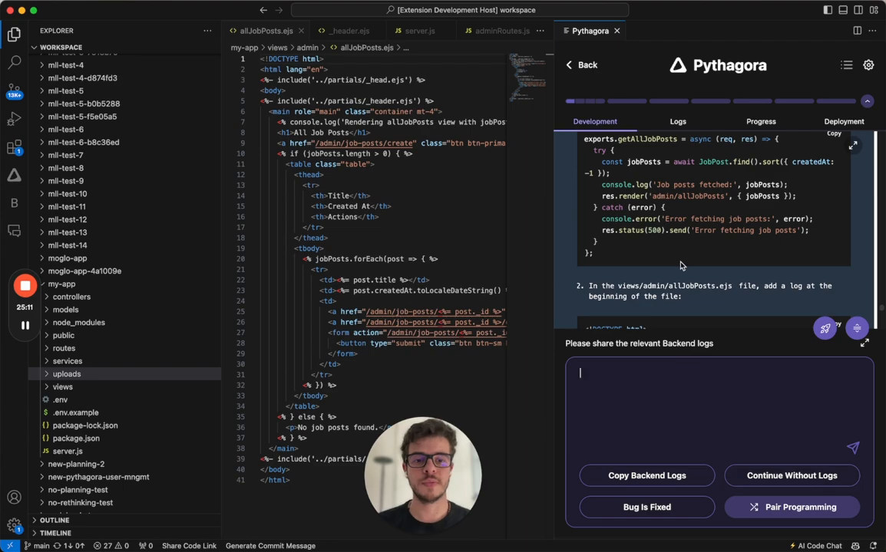
scroll(680, 262, "down", 3)
scroll(680, 262, "down", 5)
scroll(680, 262, "up", 2)
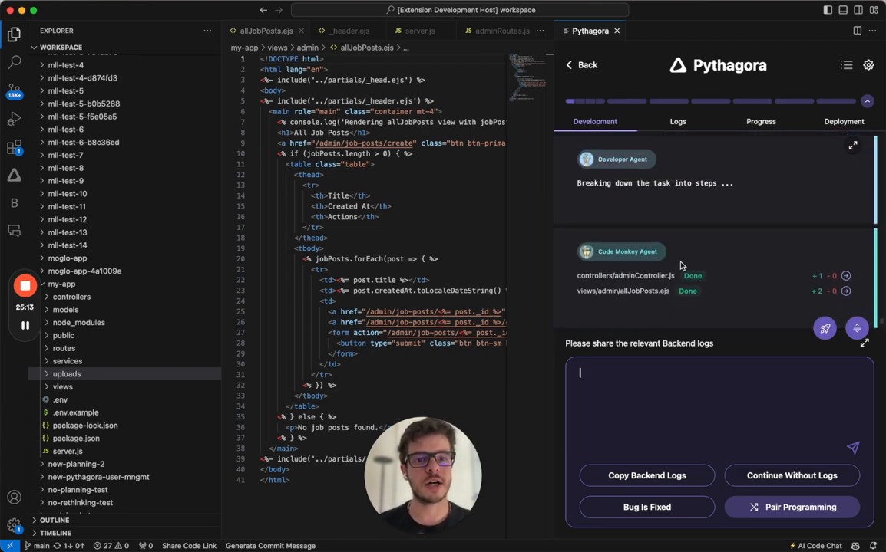
scroll(824, 177, "up", 3)
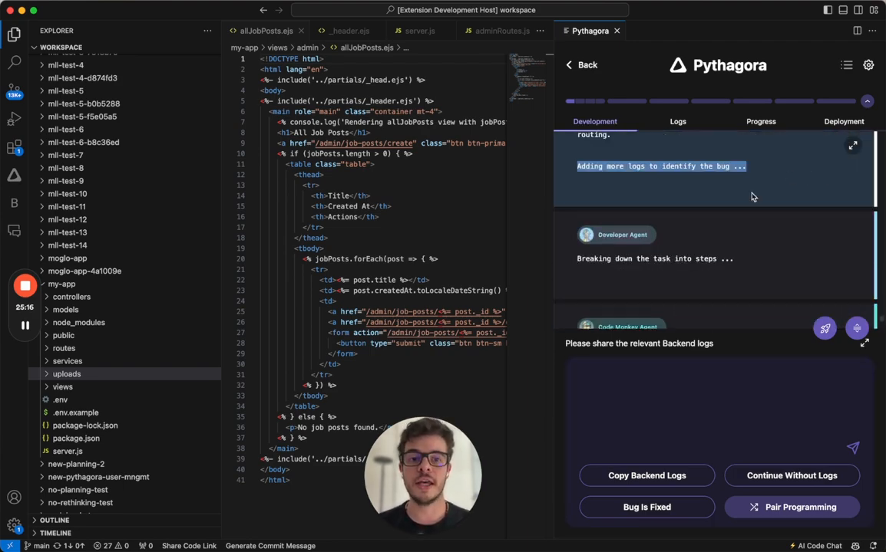
scroll(752, 198, "down", 2)
scroll(752, 197, "down", 2)
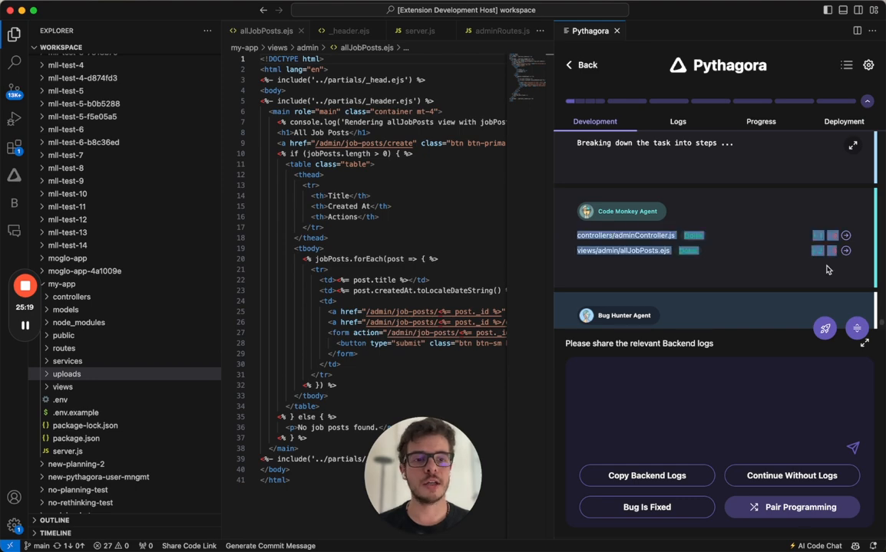
Review the logging diffs for allJobPosts.ejs and adminController.js, then start the app to reproduce
left_click(847, 254)
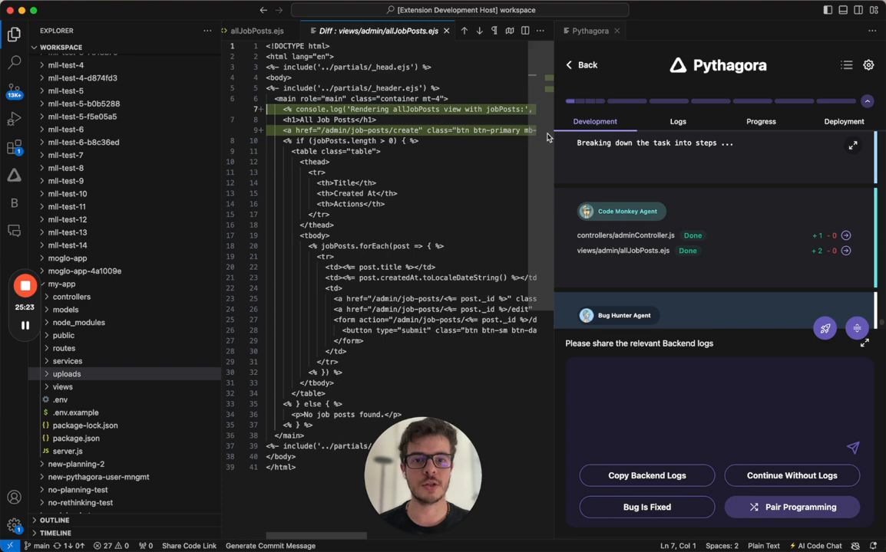
left_click(845, 235)
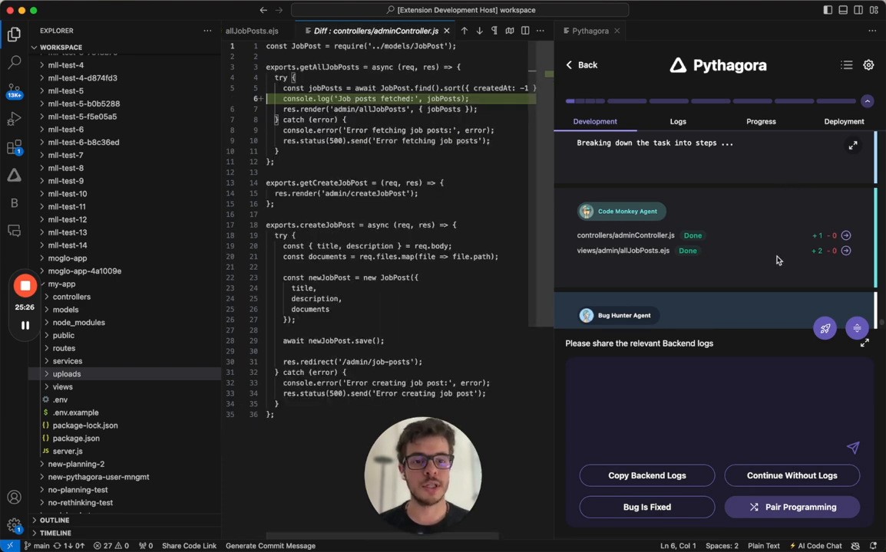
scroll(777, 261, "down", 2)
scroll(693, 186, "down", 1)
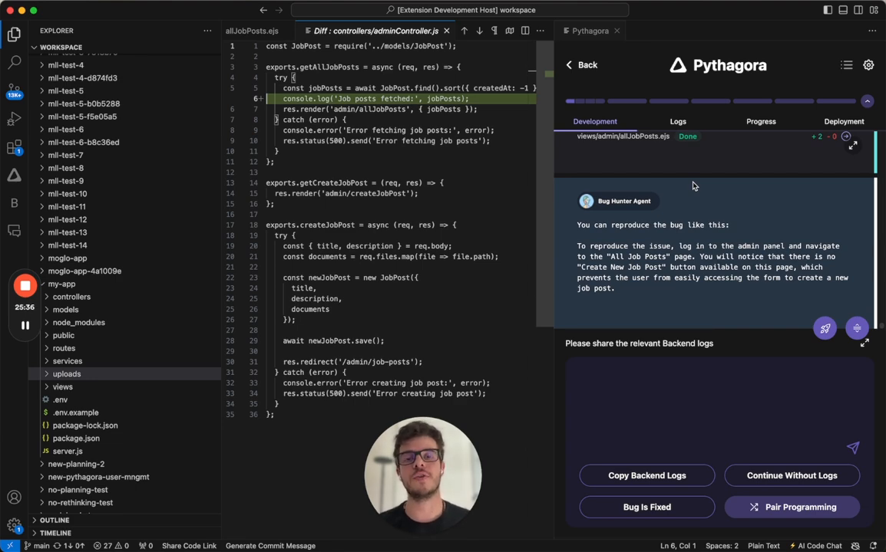
left_click(802, 328)
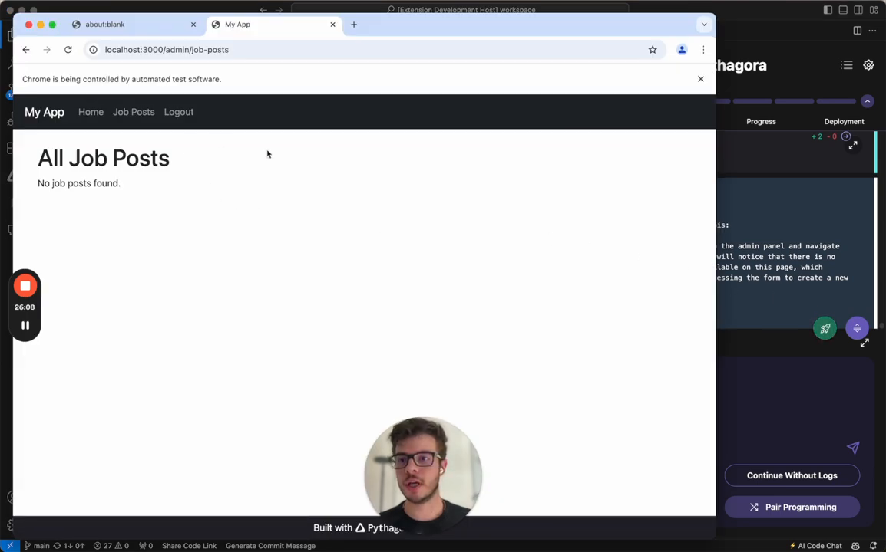
Send Pythagora the backend logs copied from the empty All Job Posts page
left_click(797, 251)
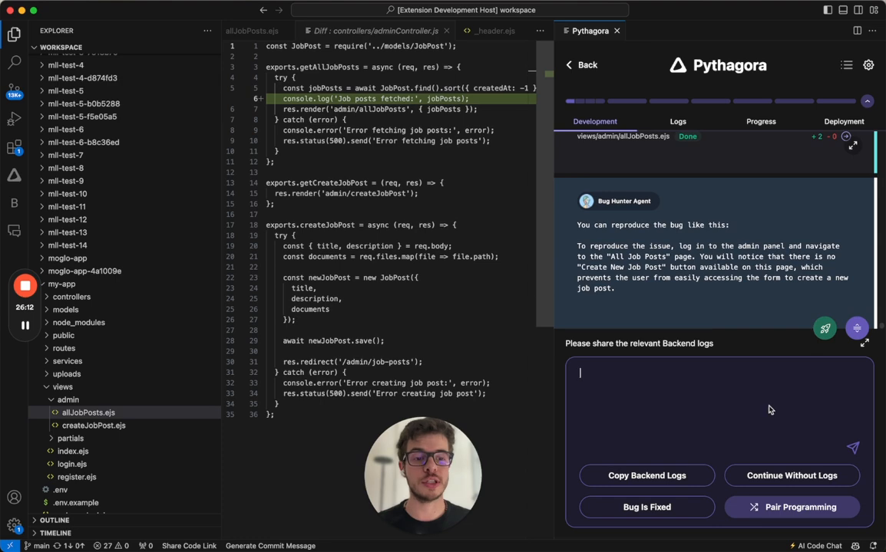
left_click(641, 469)
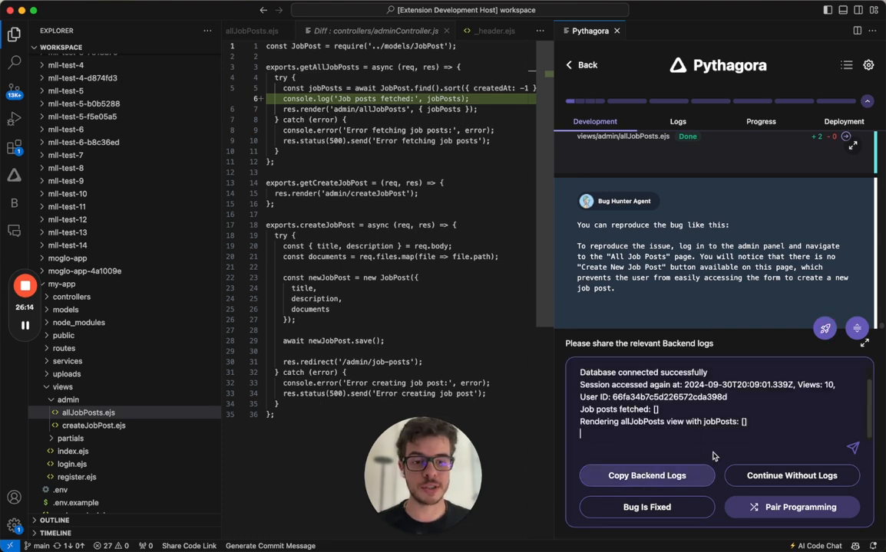
left_click(857, 446)
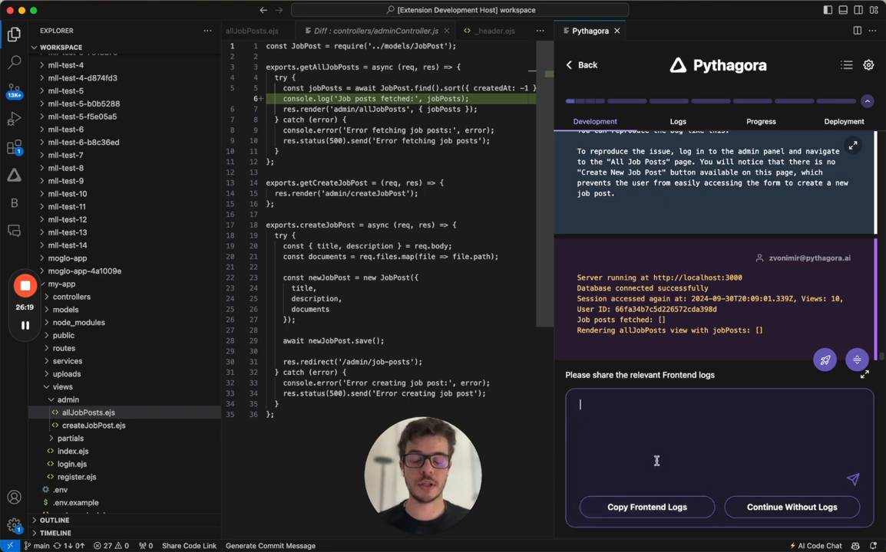
Skip frontend logs with Continue Without Logs and skip extra feedback with Continue Without Feedback
left_click(775, 515)
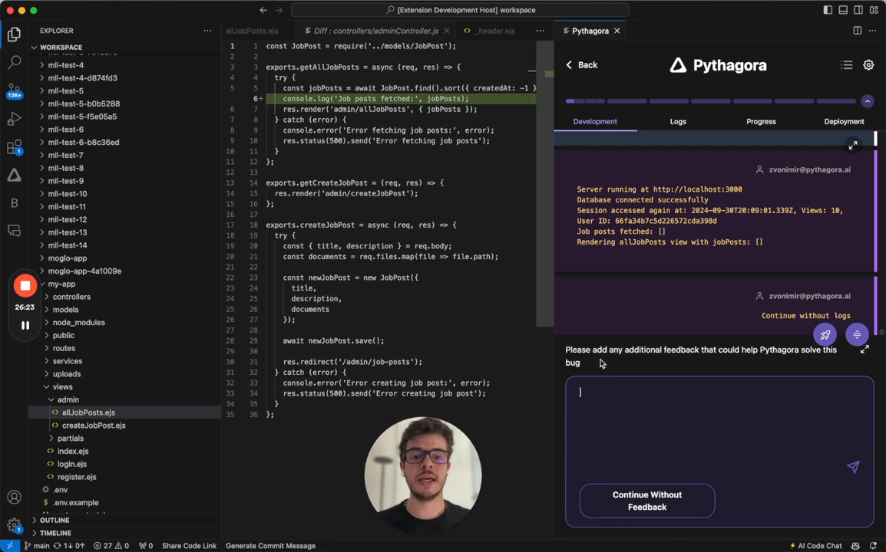
mouse_move(575, 389)
left_mouse_down()
mouse_move(541, 351)
mouse_move(604, 376)
left_mouse_up()
scroll(541, 351, "down", 5)
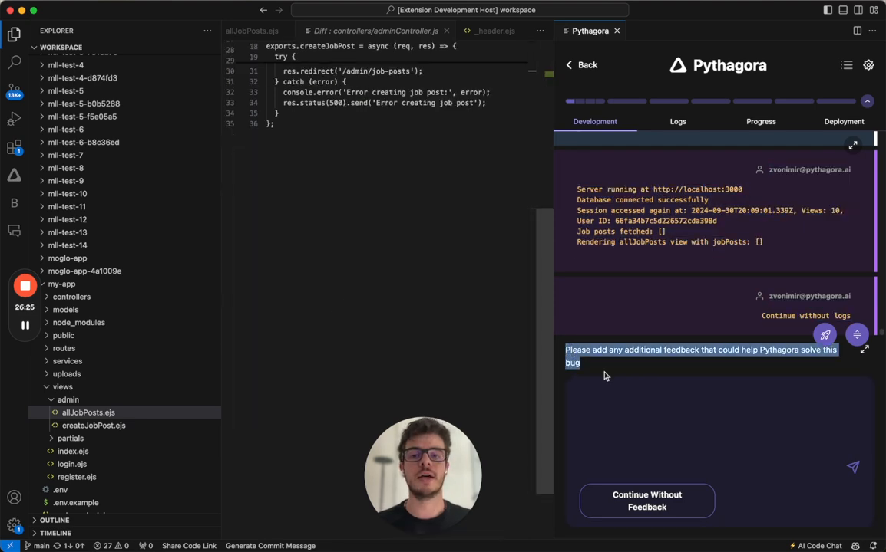
left_click(624, 386)
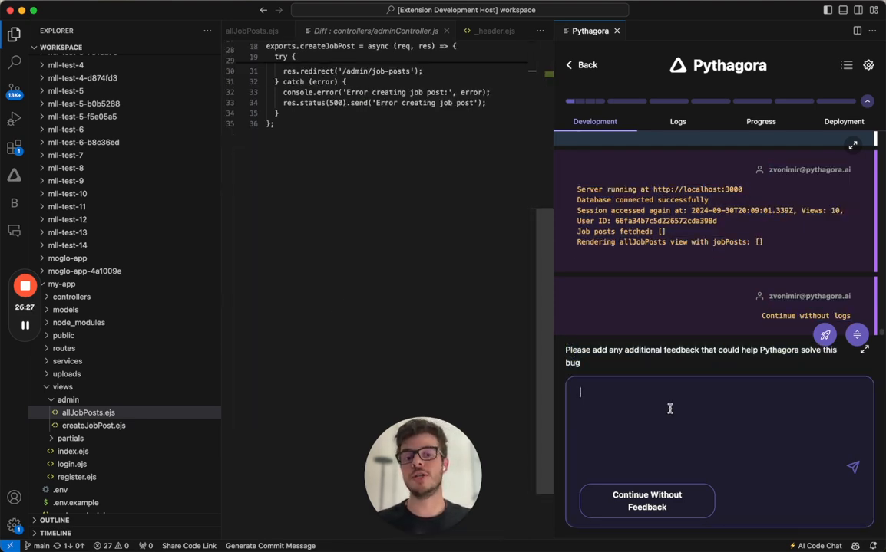
left_click(670, 507)
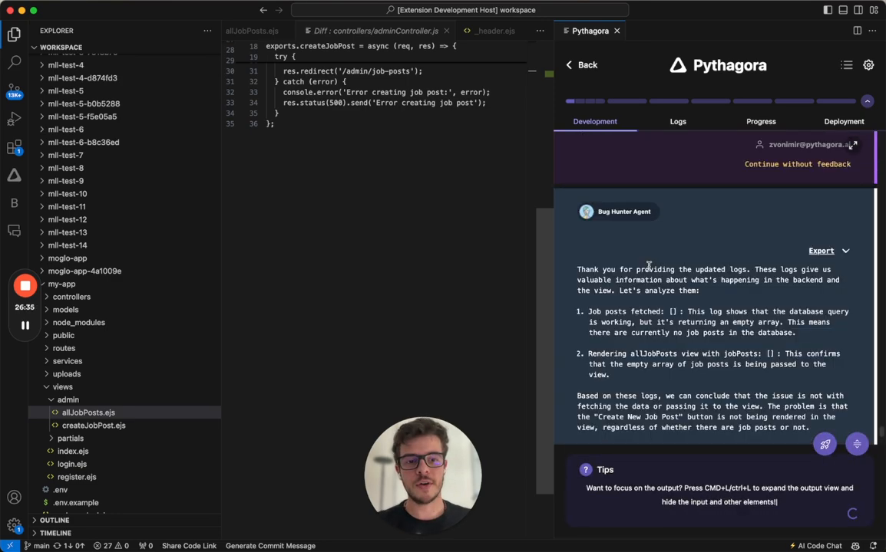
Follow the Bug Hunter's log analysis, 'Found the bug' message and the allJobPosts.ejs update as the fix is applied
left_click_drag(754, 270, 677, 286)
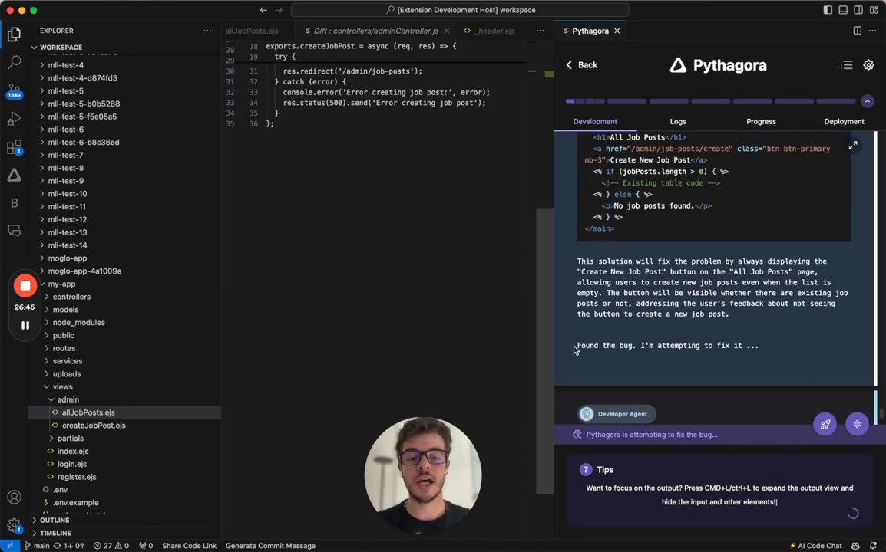
left_click_drag(579, 347, 759, 348)
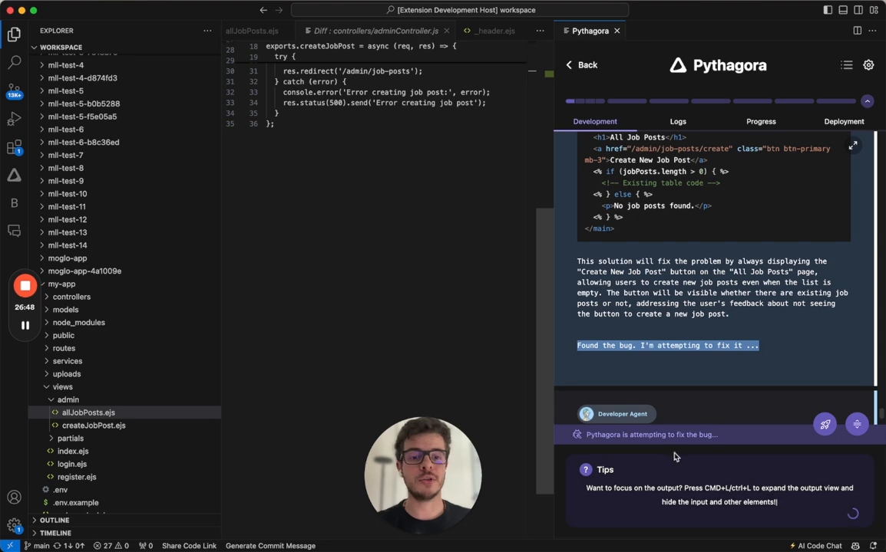
left_click_drag(586, 435, 716, 435)
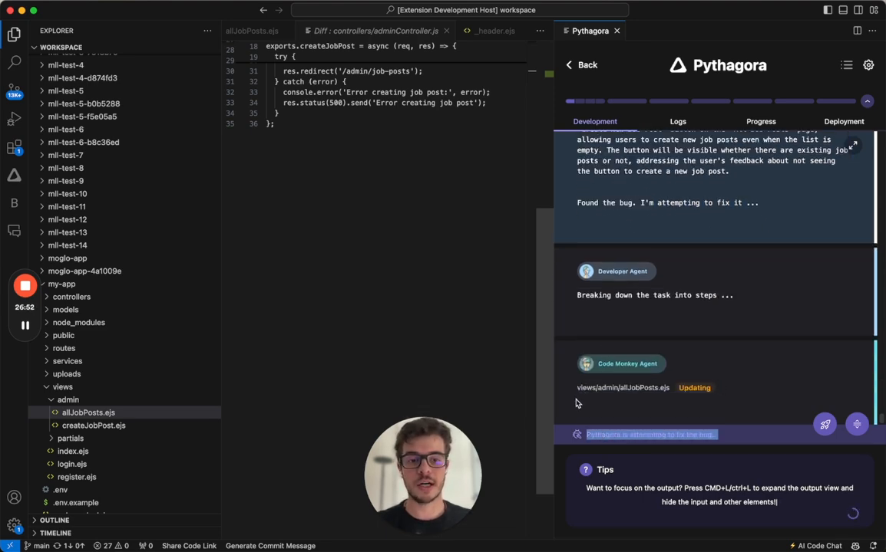
left_click_drag(576, 387, 749, 394)
left_click(749, 394)
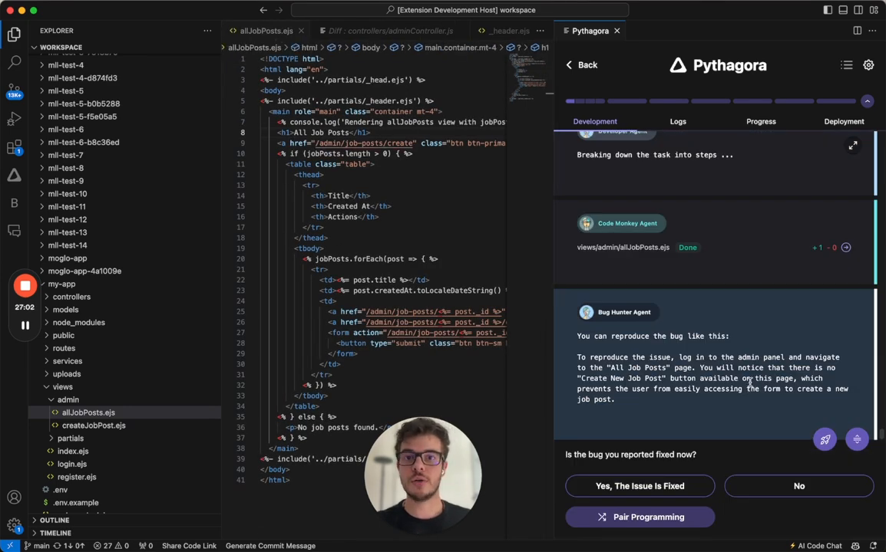
Start the app to check the page and confirm with 'Yes, The Issue Is Fixed'
left_click(823, 439)
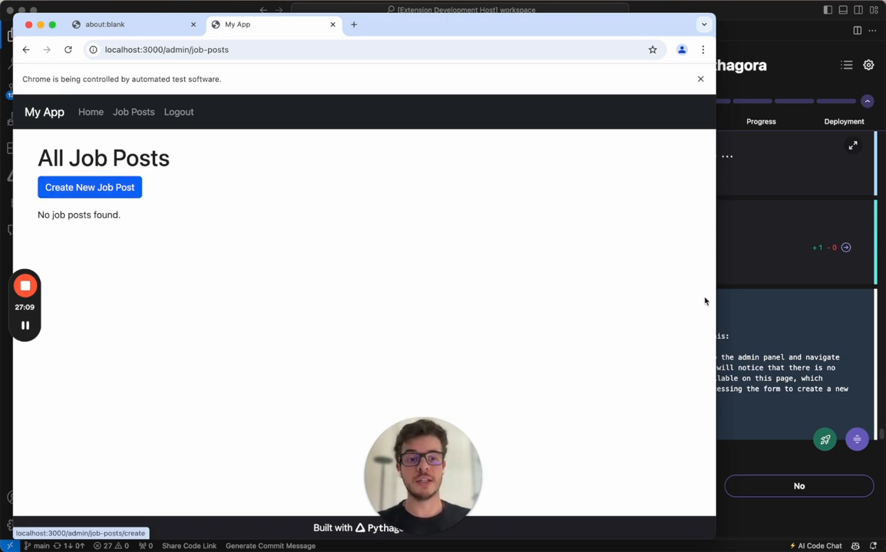
left_click(775, 346)
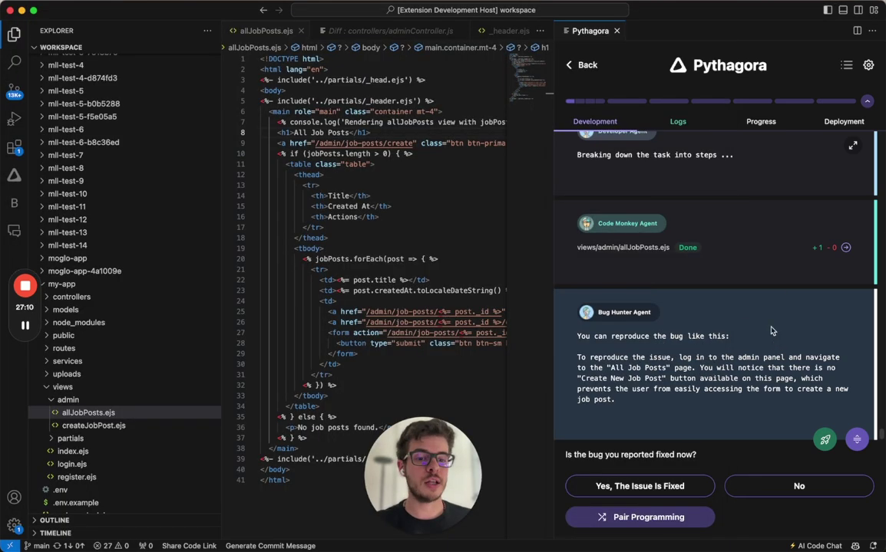
left_click(616, 492)
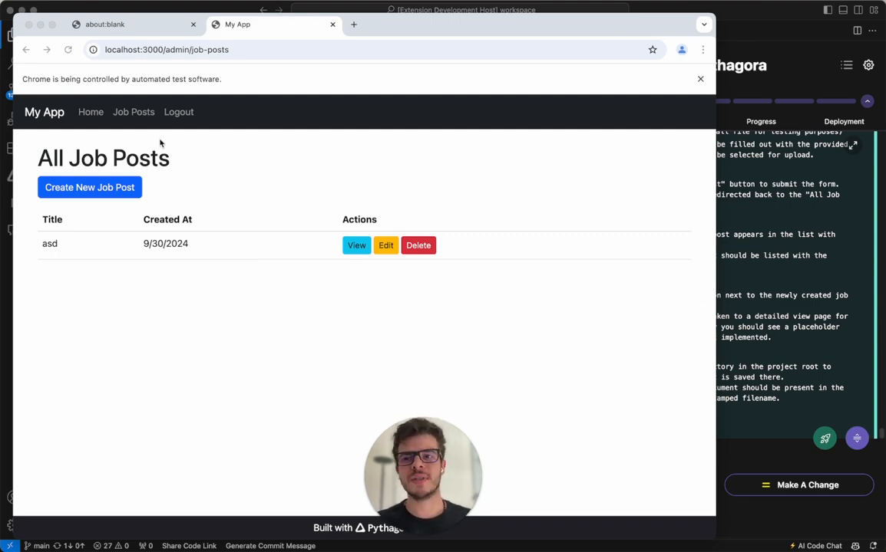
Test the running app in the browser, then choose Make A Change
left_click(123, 159)
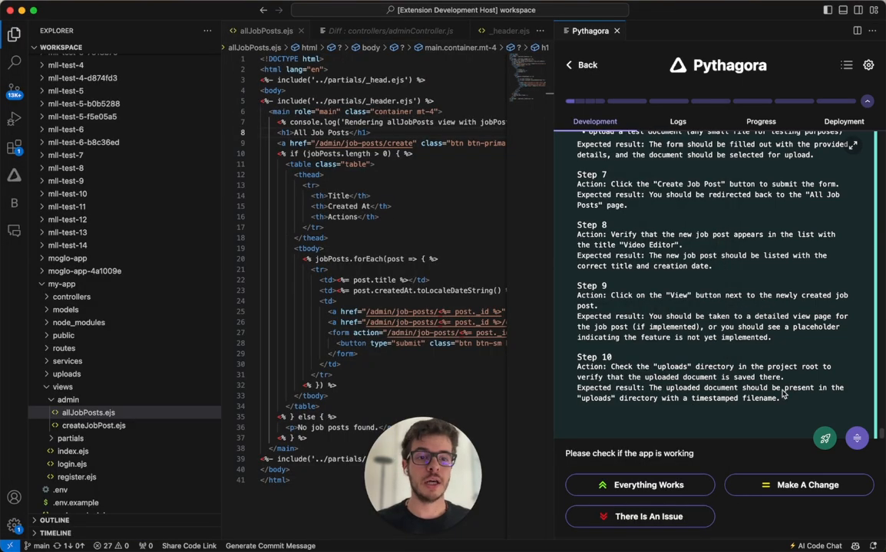
left_click(810, 488)
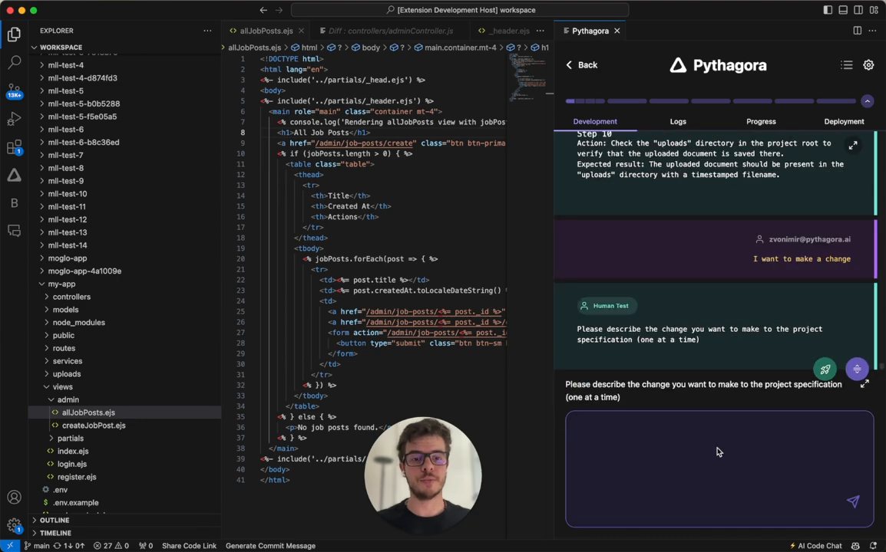
type("Ever")
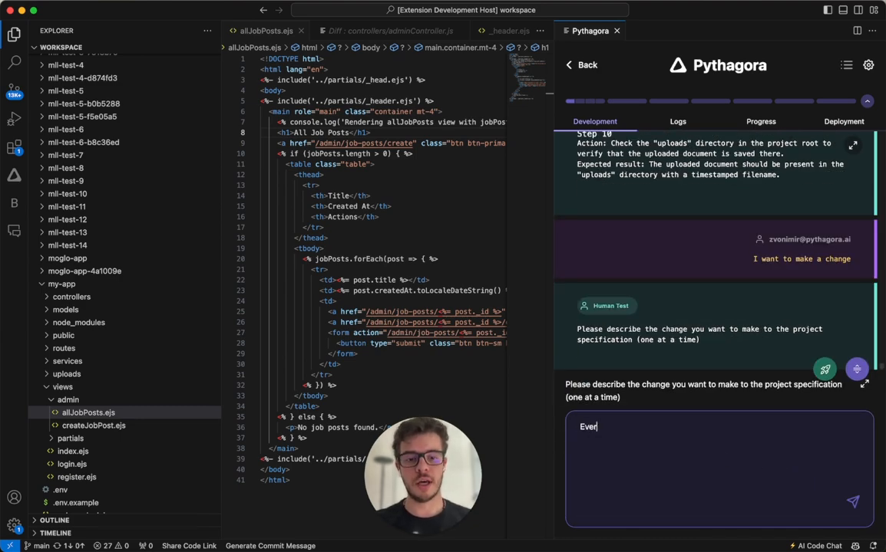
type("ything works ")
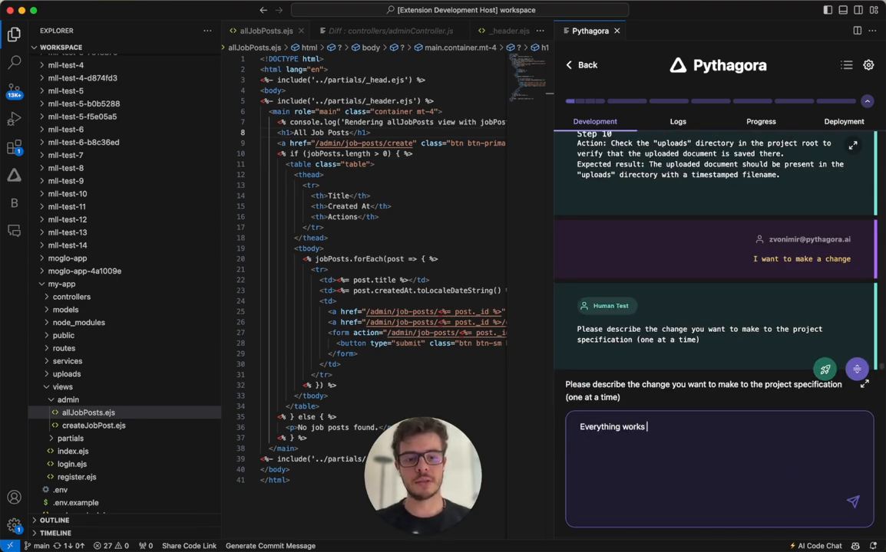
type("but I don")
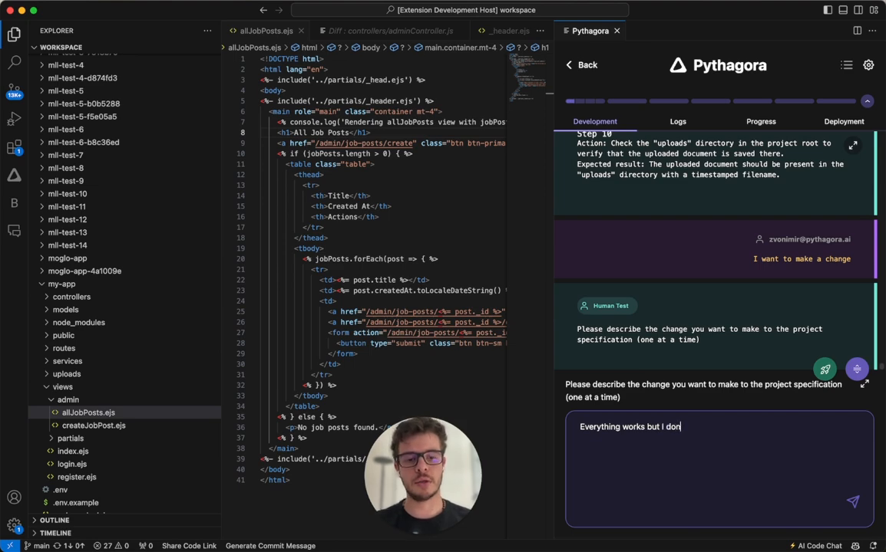
type("'t want the")
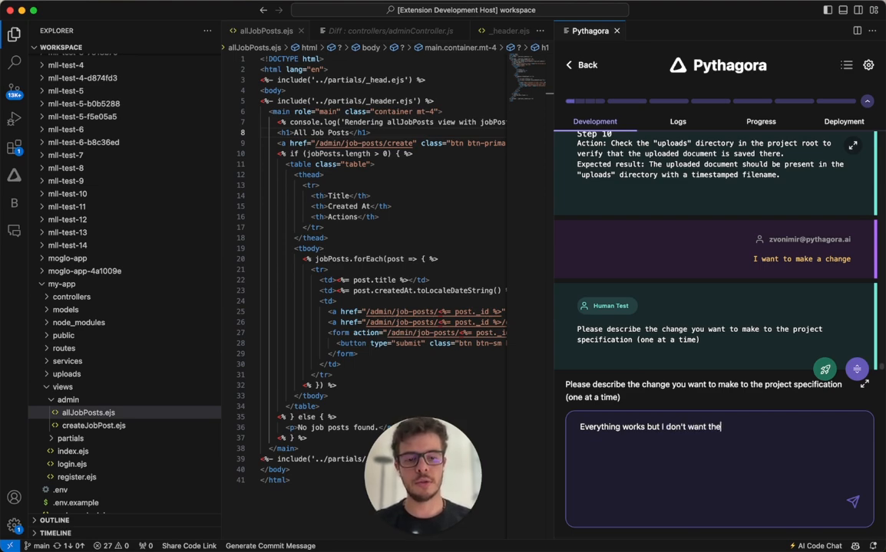
type(" \"Create New Job Post\" button")
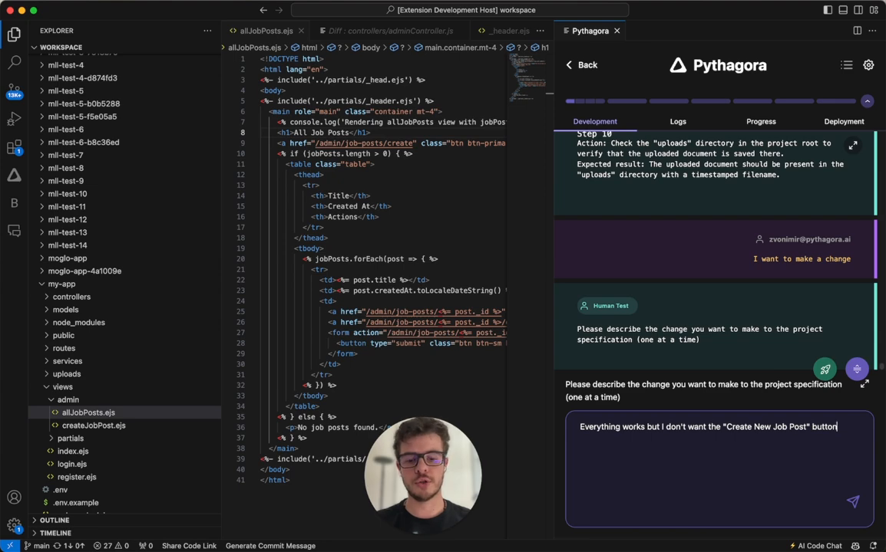
type(" to be on the \"All job")
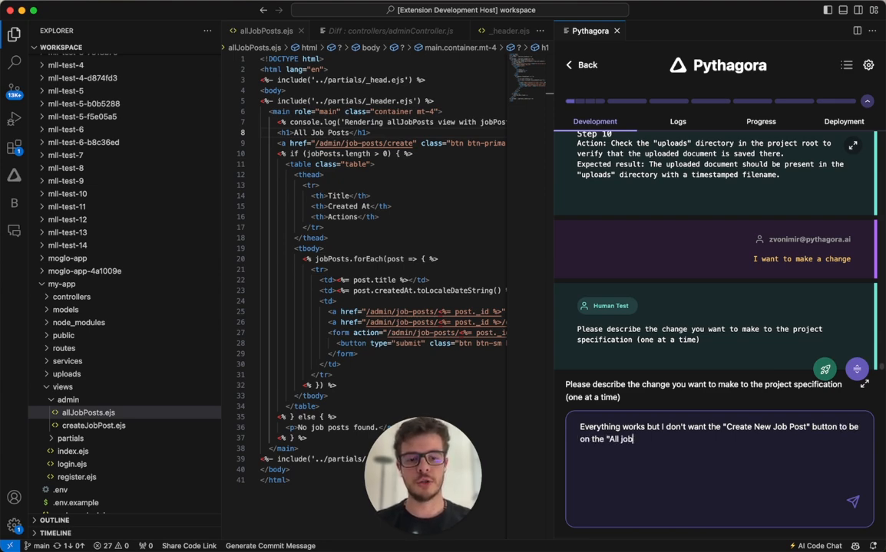
type(" posts\" page. Ca")
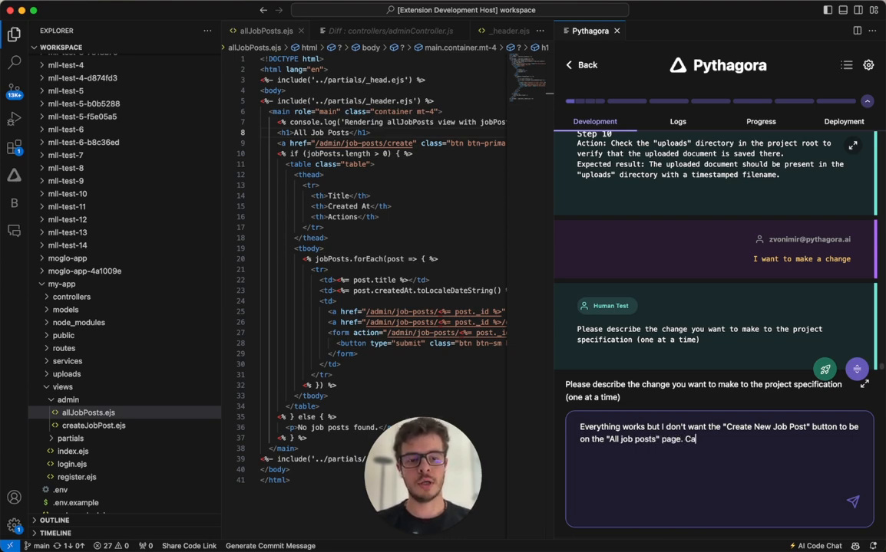
type("n you put")
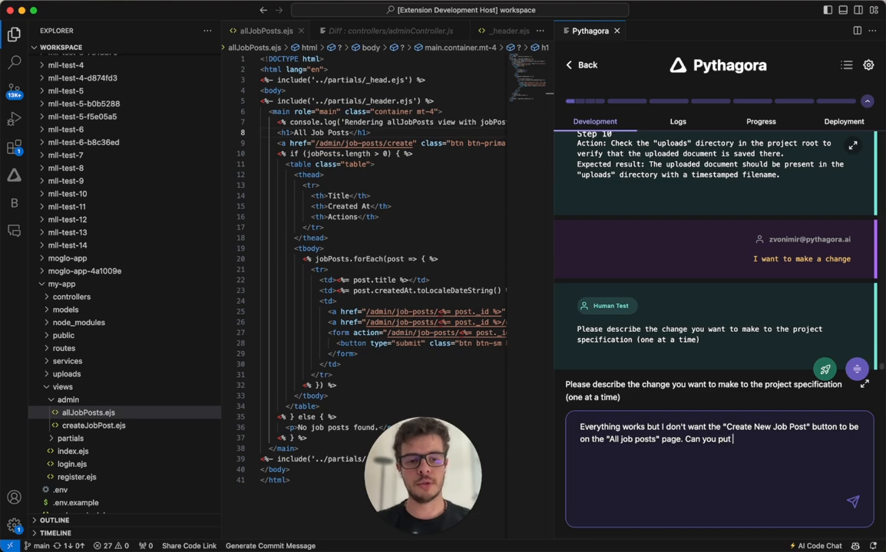
type(" this button in th")
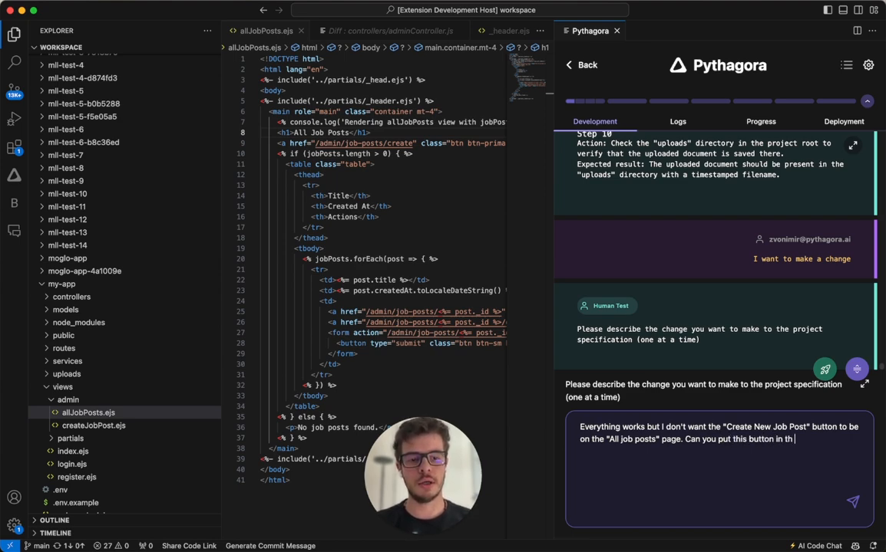
type("e header.")
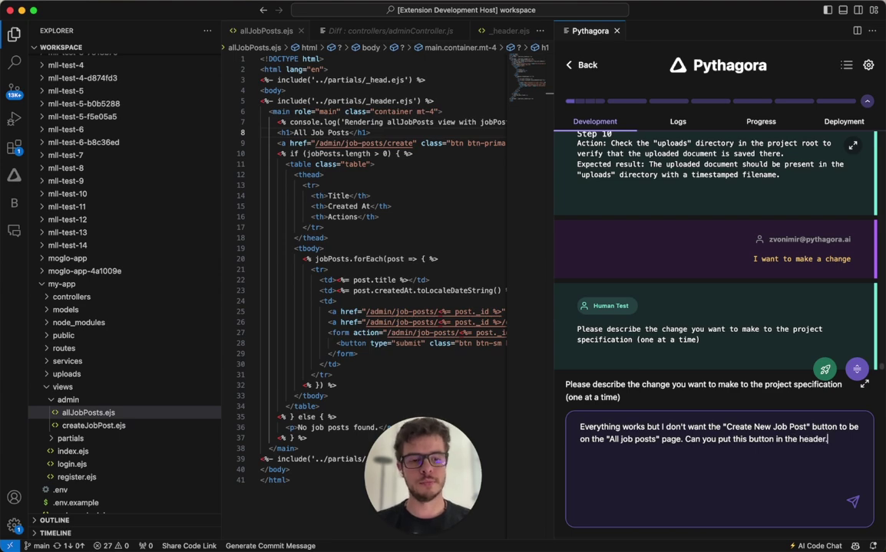
Send the request to move Create New Job Post into the header and accept the revised specification
key("Return")
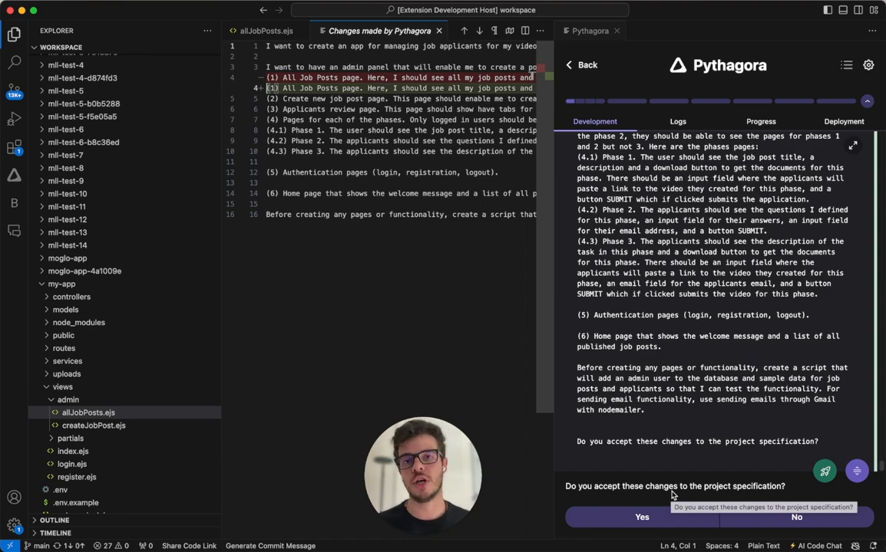
left_click(642, 520)
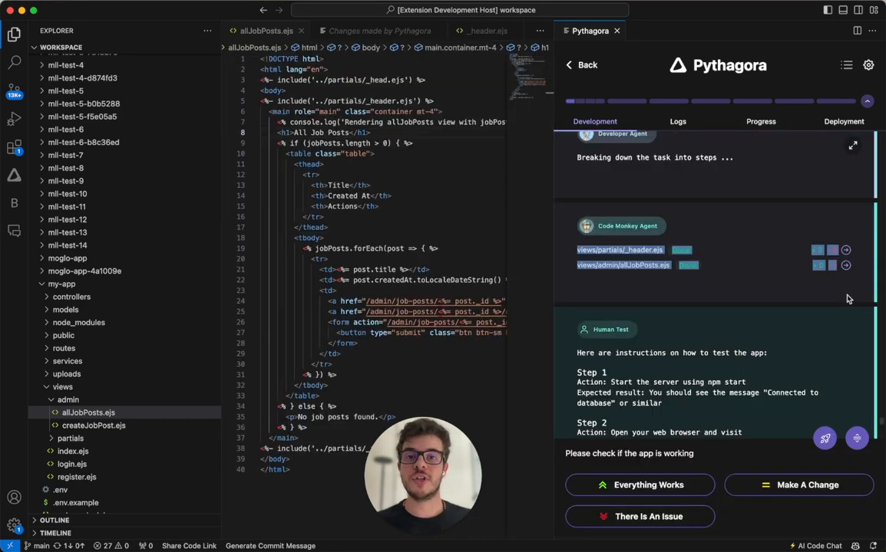
scroll(777, 312, "down", 4)
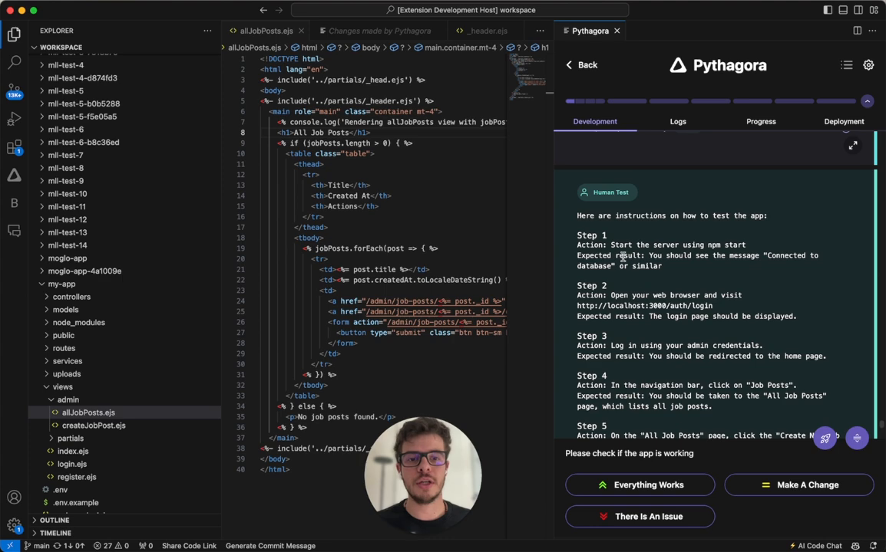
left_click_drag(577, 244, 713, 380)
Accept the spec change and launch the generated app with the rocket Start button
left_click(713, 380)
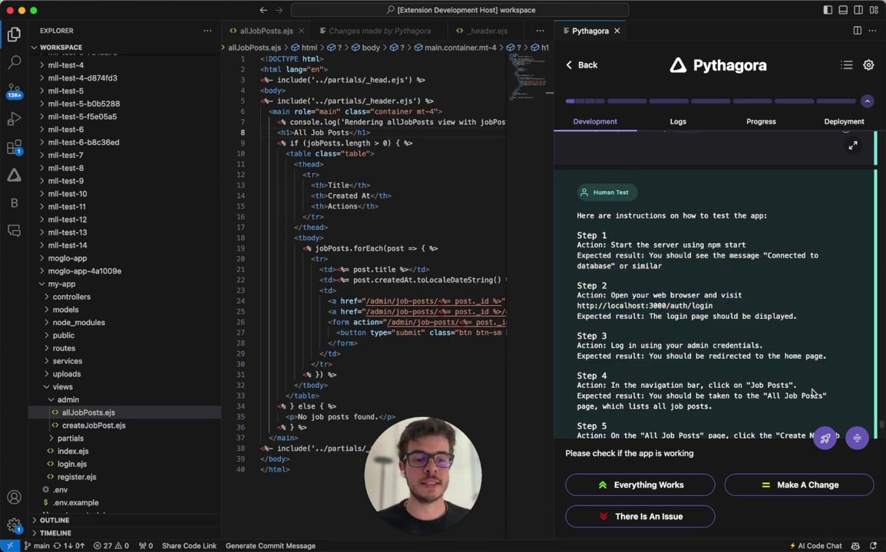
left_click(815, 439)
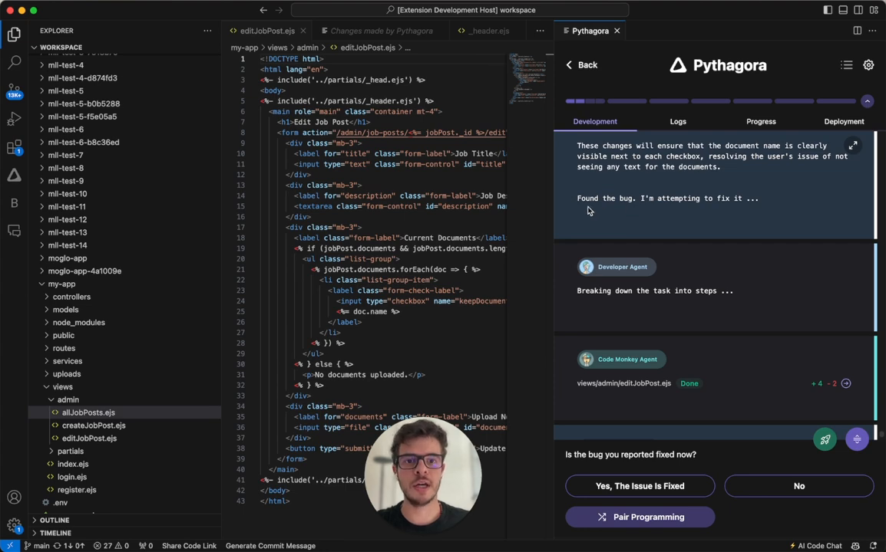
left_click_drag(578, 199, 786, 202)
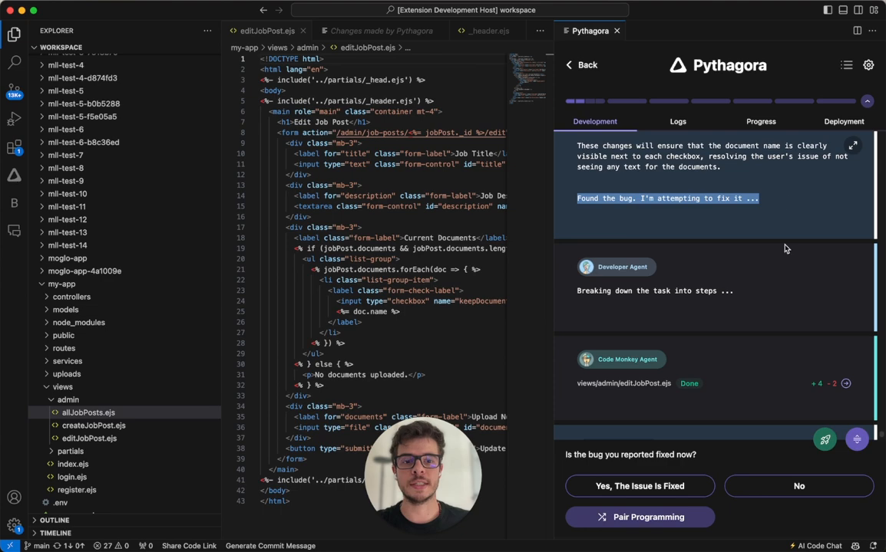
scroll(784, 249, "down", 4)
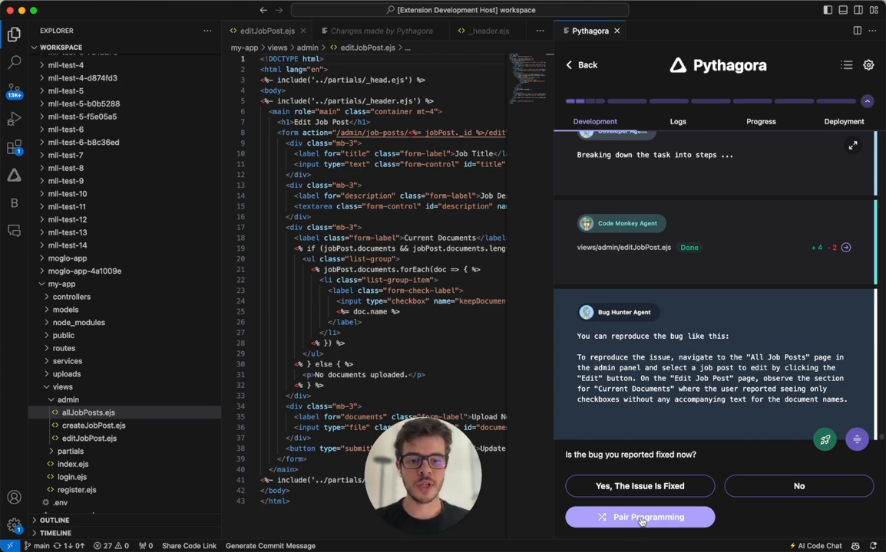
left_click(642, 519)
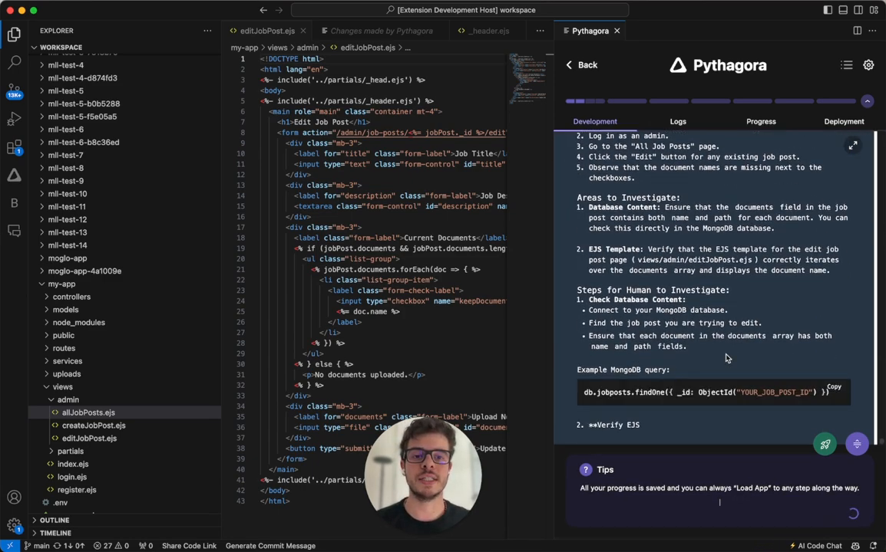
scroll(690, 353, "up", 10)
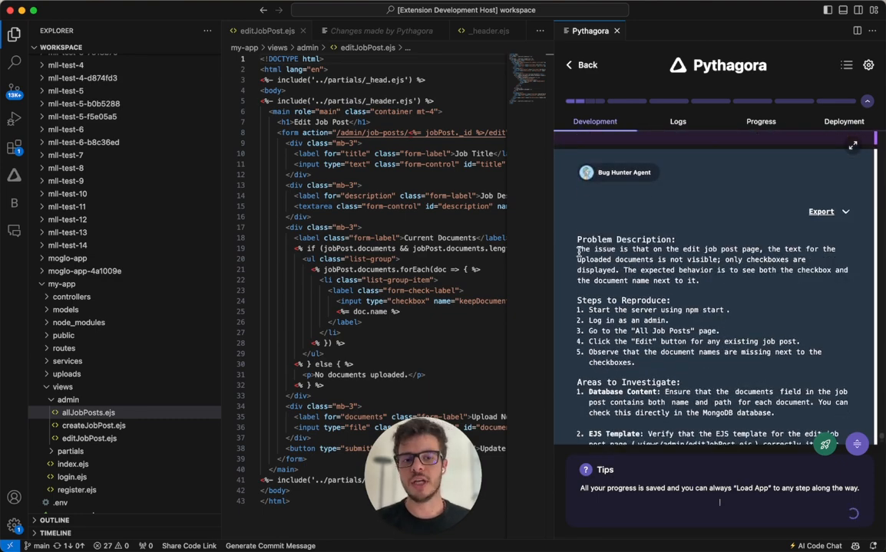
left_click_drag(578, 250, 700, 280)
scroll(733, 293, "down", 2)
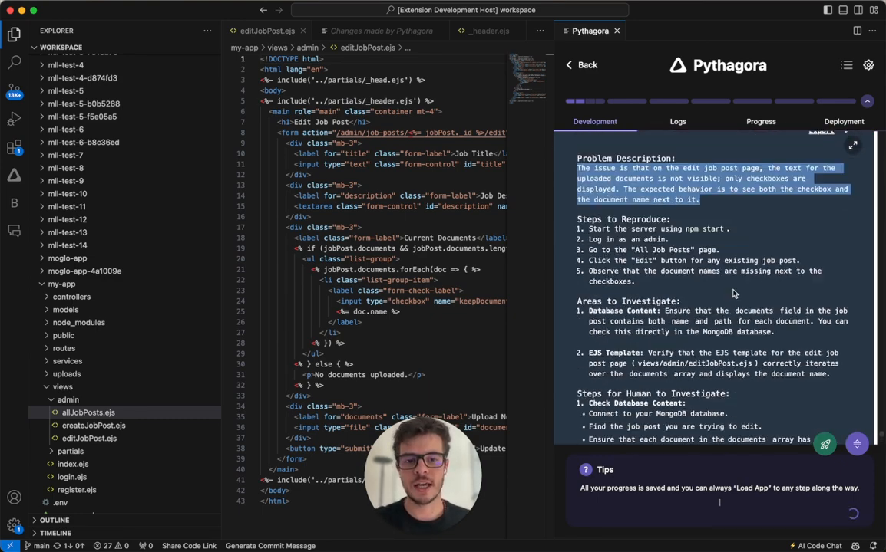
scroll(732, 293, "down", 3)
scroll(722, 295, "up", 4)
left_click_drag(577, 237, 689, 305)
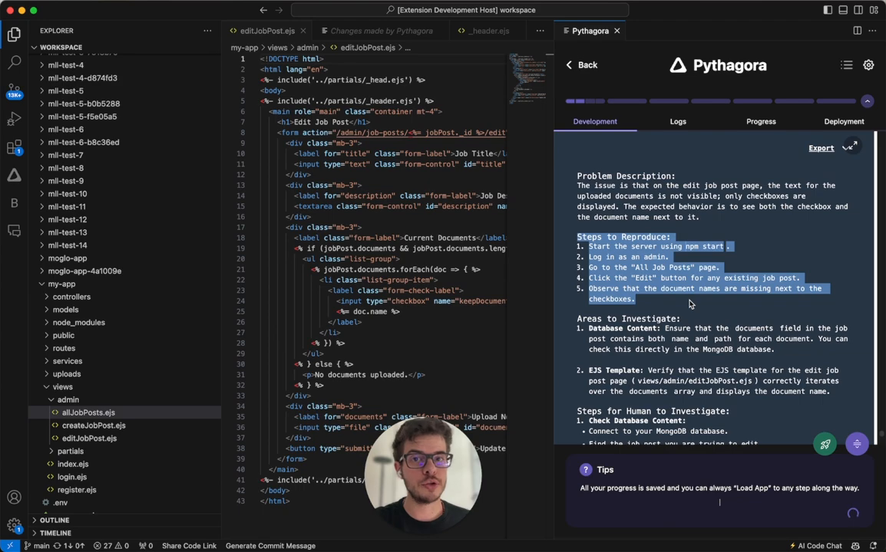
scroll(689, 305, "down", 2)
scroll(676, 291, "down", 4)
scroll(636, 265, "up", 4)
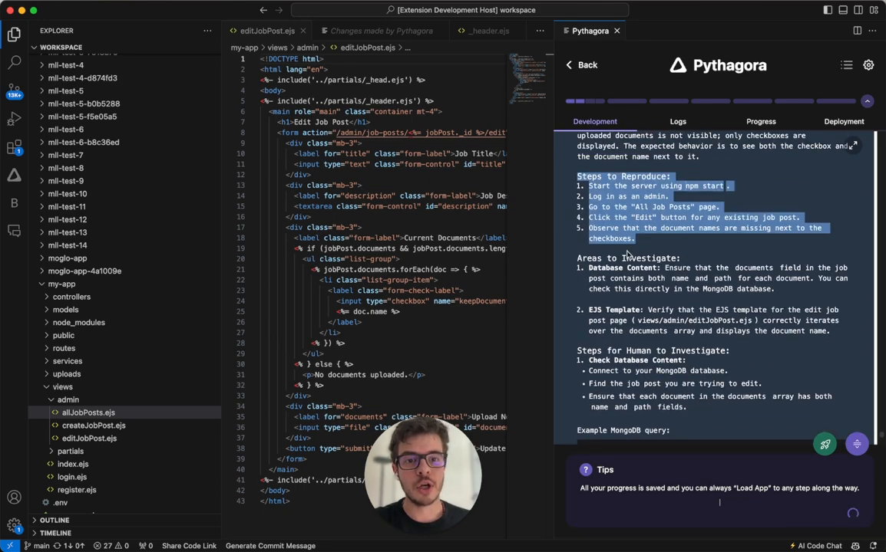
left_click_drag(577, 258, 754, 331)
scroll(755, 332, "down", 2)
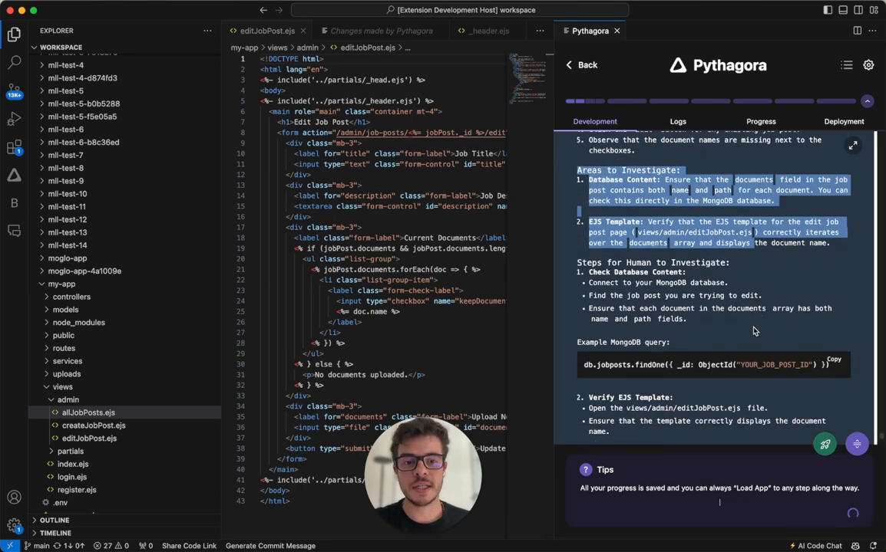
scroll(754, 331, "down", 1)
scroll(706, 291, "down", 2)
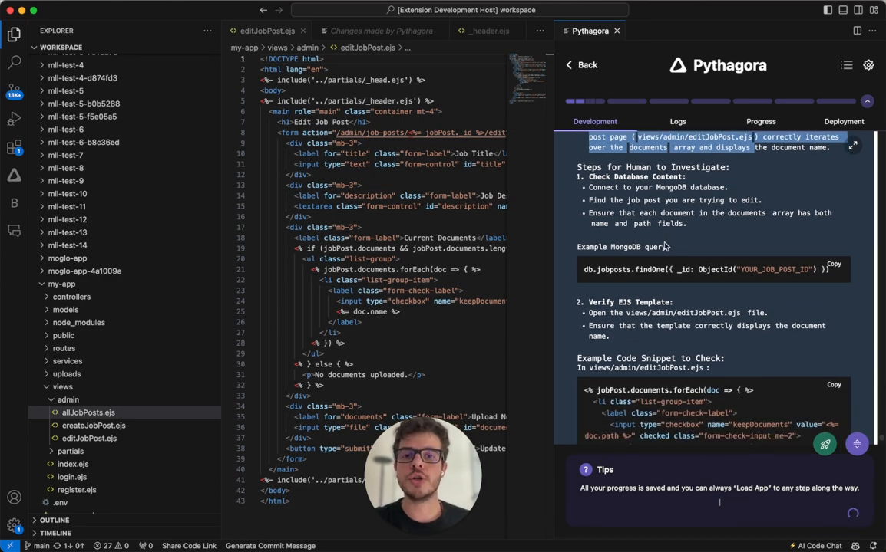
scroll(652, 261, "down", 1)
scroll(613, 292, "down", 1)
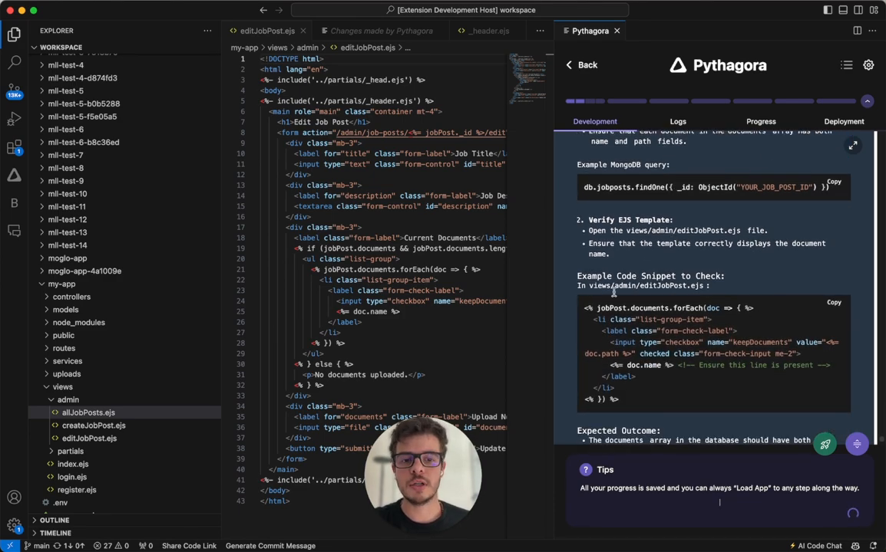
scroll(613, 293, "down", 3)
scroll(614, 295, "down", 1)
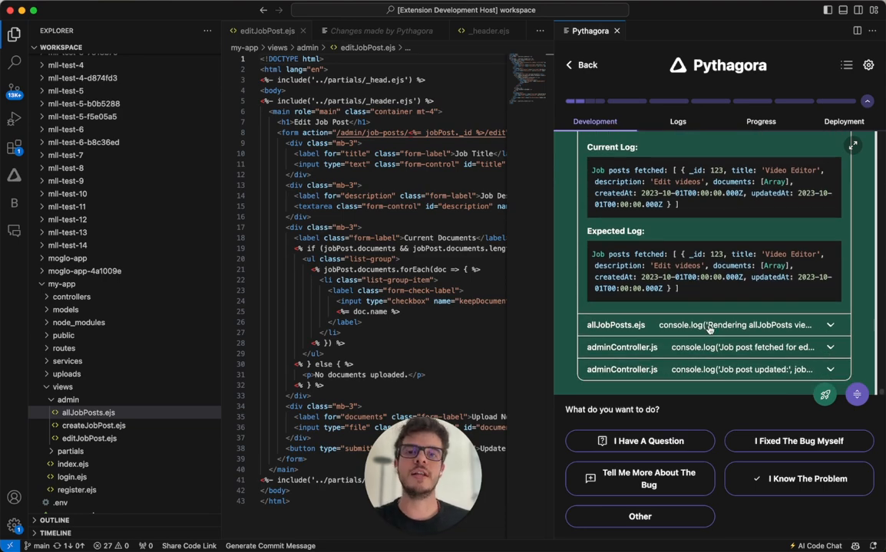
scroll(709, 327, "up", 2)
scroll(711, 314, "up", 1)
scroll(711, 315, "up", 2)
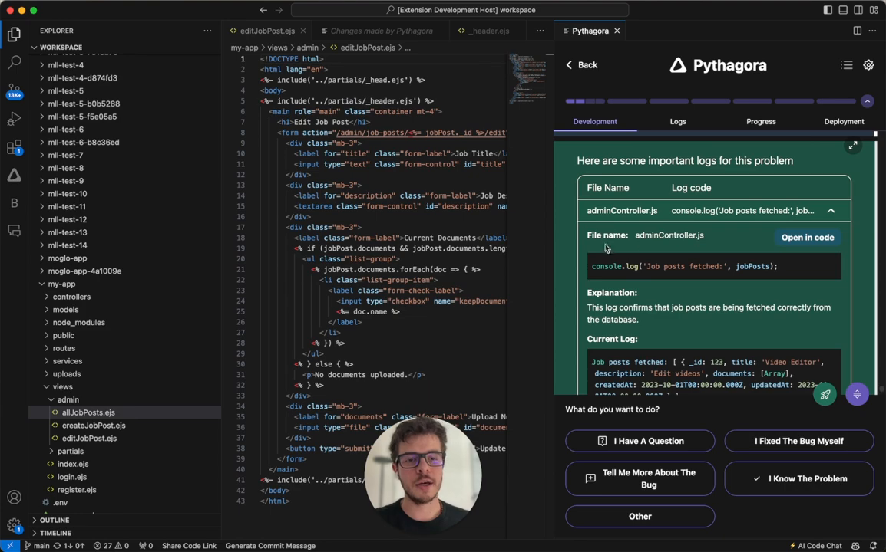
Jump to the adminController.js 'Job posts fetched' log line and review the suggested console.log code
left_click_drag(634, 236, 725, 241)
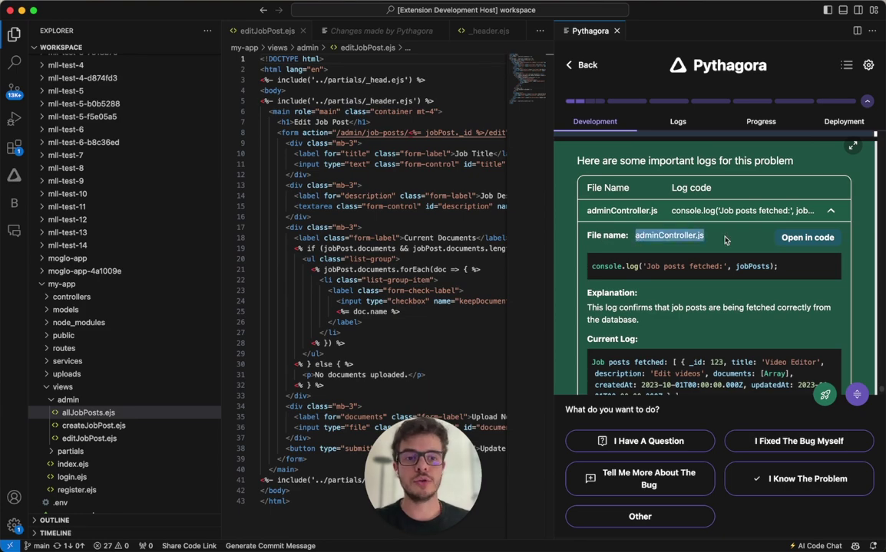
left_click(801, 240)
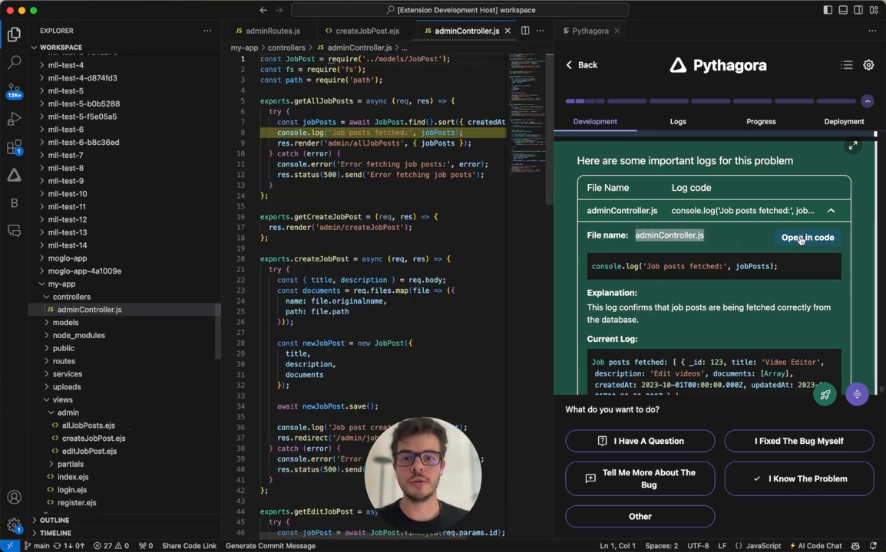
triple_click(371, 135)
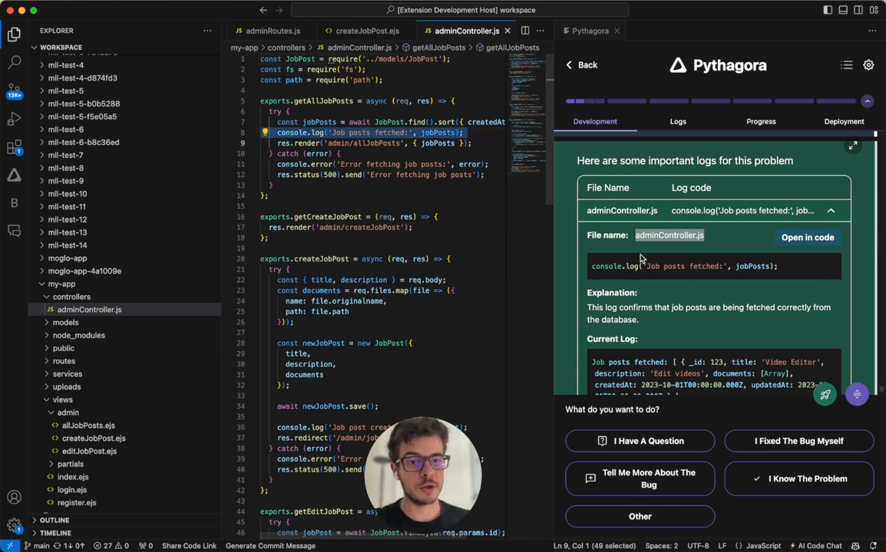
left_click_drag(590, 266, 798, 273)
scroll(790, 273, "down", 2)
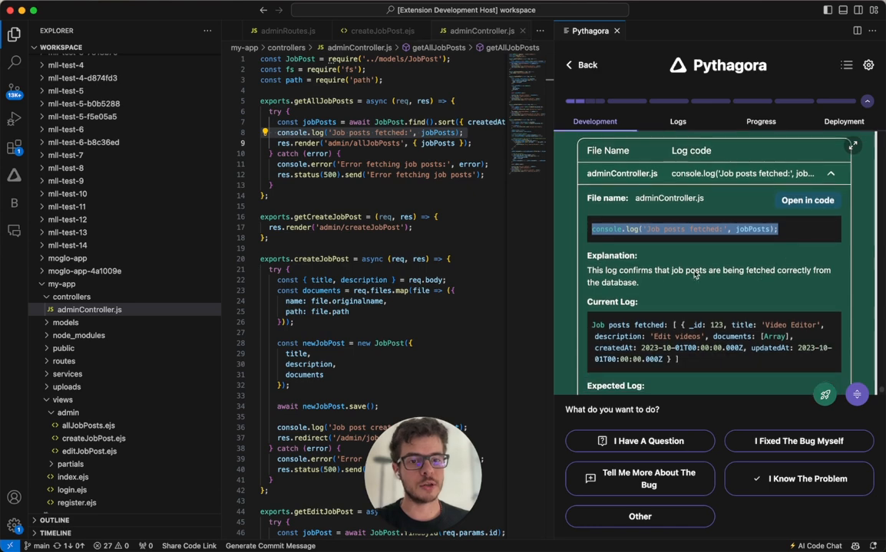
left_click_drag(640, 284, 581, 276)
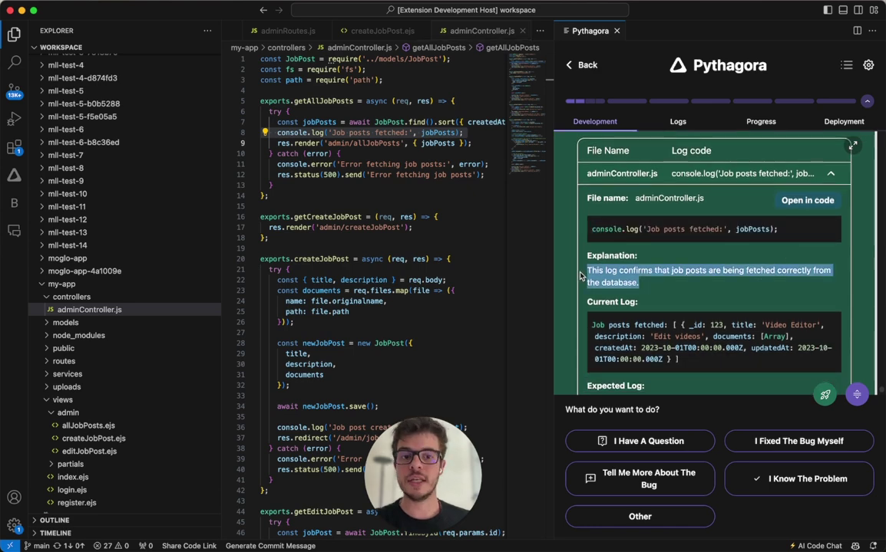
scroll(622, 279, "down", 4)
Compare the Current Log and Expected Log outputs, then expand the allJobPosts.ejs logging suggestion
left_click(665, 282)
triple_click(665, 282)
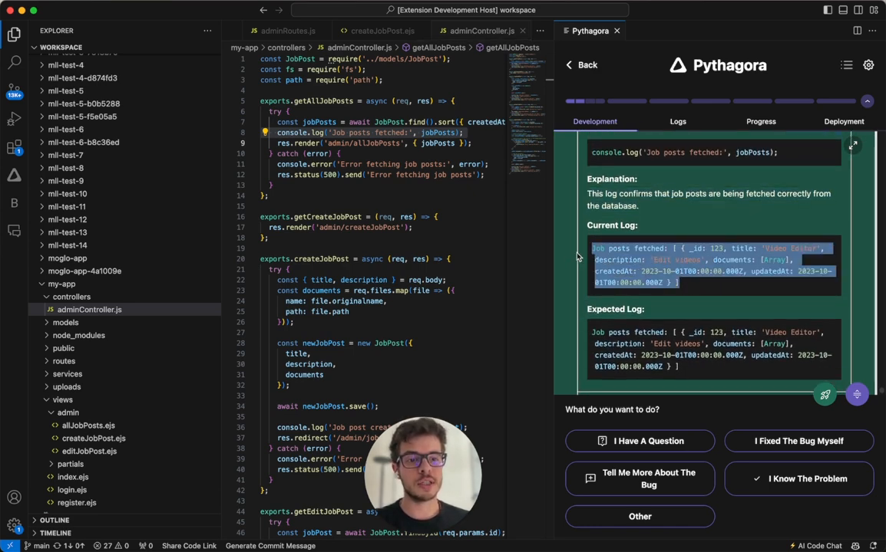
triple_click(687, 370)
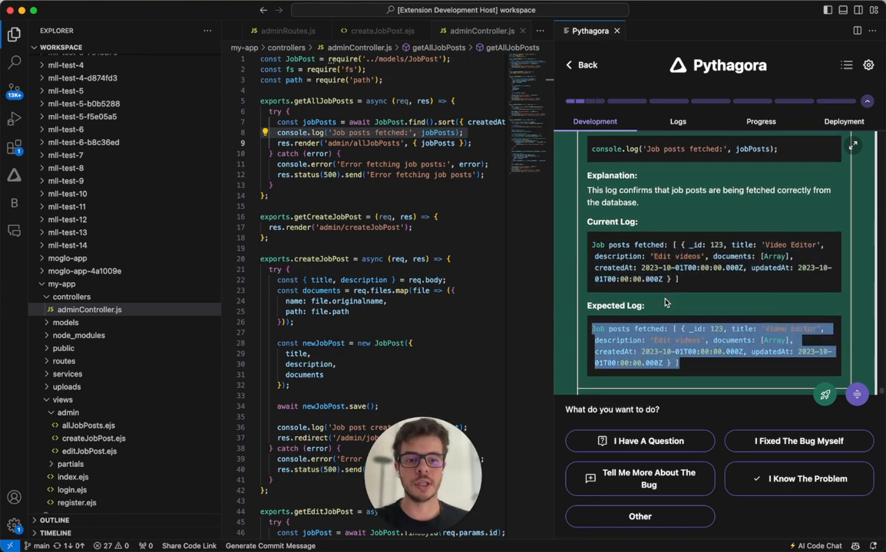
scroll(664, 304, "down", 2)
left_click(654, 322)
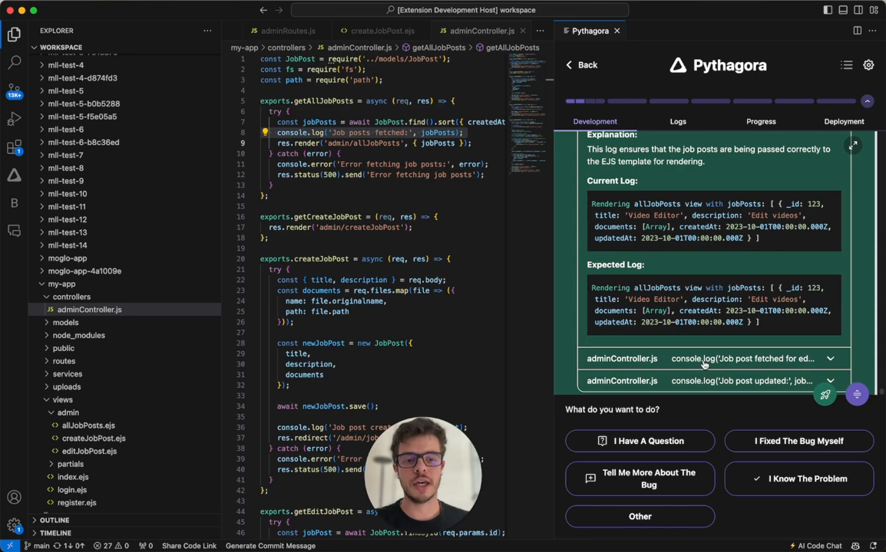
scroll(702, 318, "up", 2)
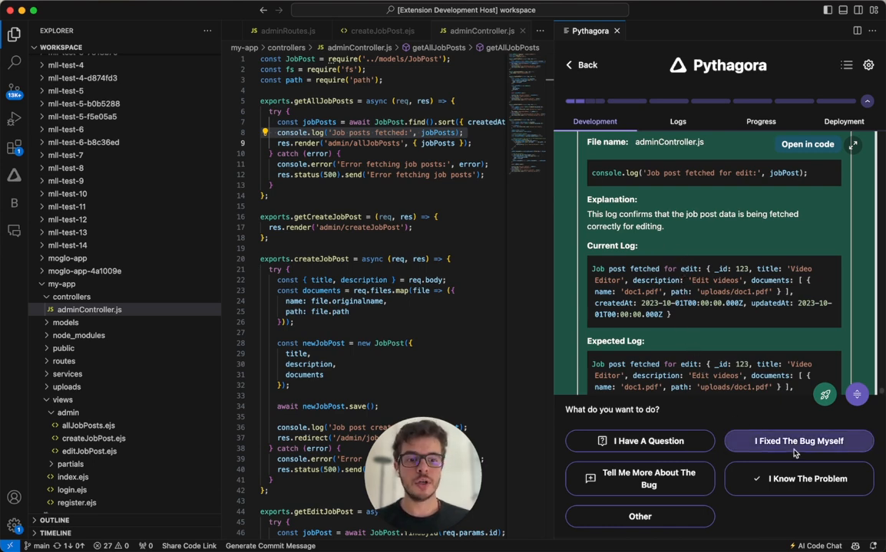
Ask the Bug Hunter to 'Tell Me More About The Bug' and read its problem summary
left_click(443, 155)
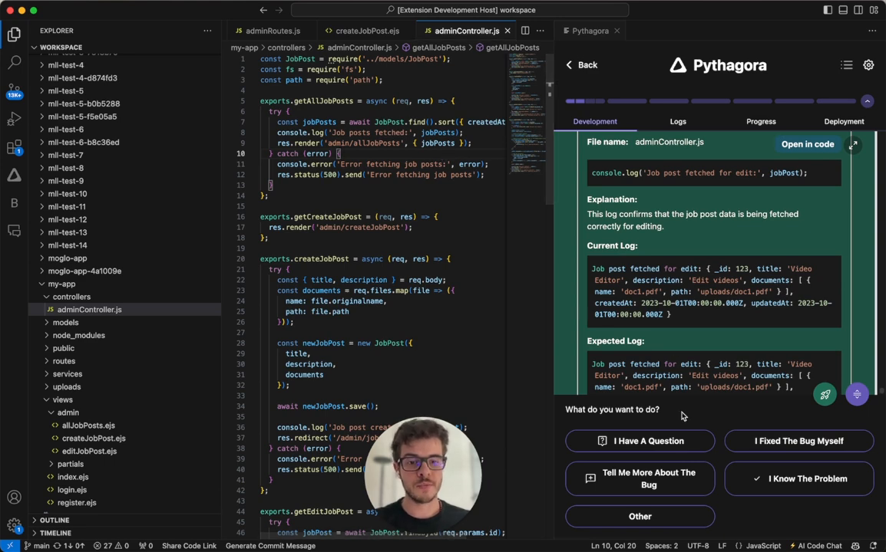
left_click(664, 484)
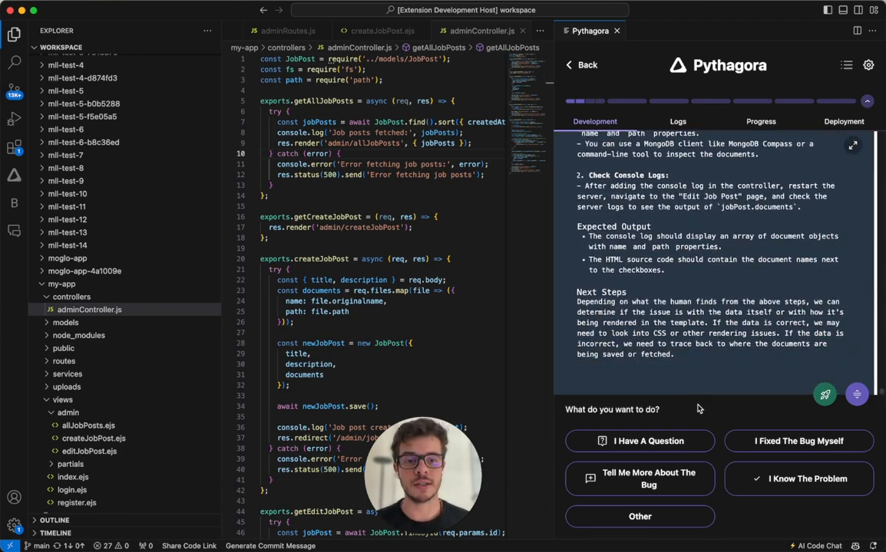
scroll(676, 306, "up", 10)
mouse_move(577, 234)
left_mouse_down()
mouse_move(658, 286)
mouse_move(701, 336)
left_mouse_up()
scroll(701, 337, "down", 5)
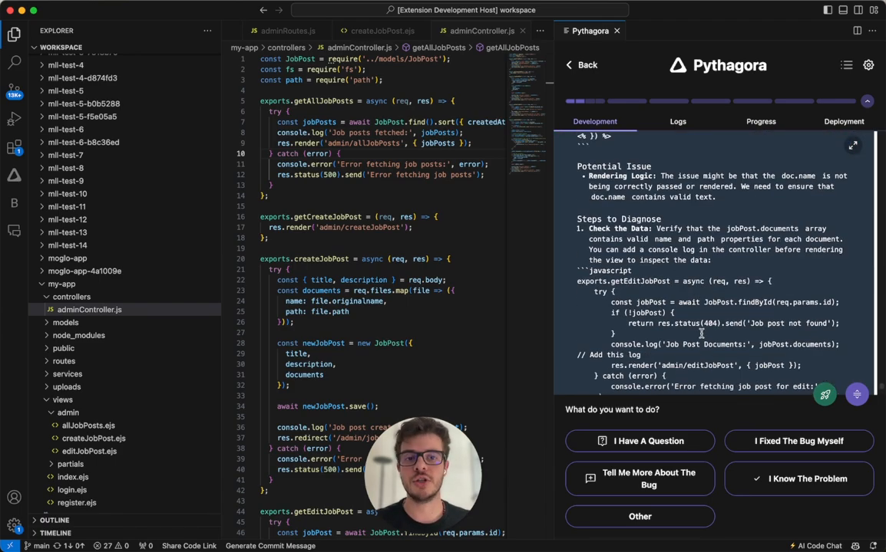
scroll(702, 337, "down", 5)
scroll(701, 337, "down", 3)
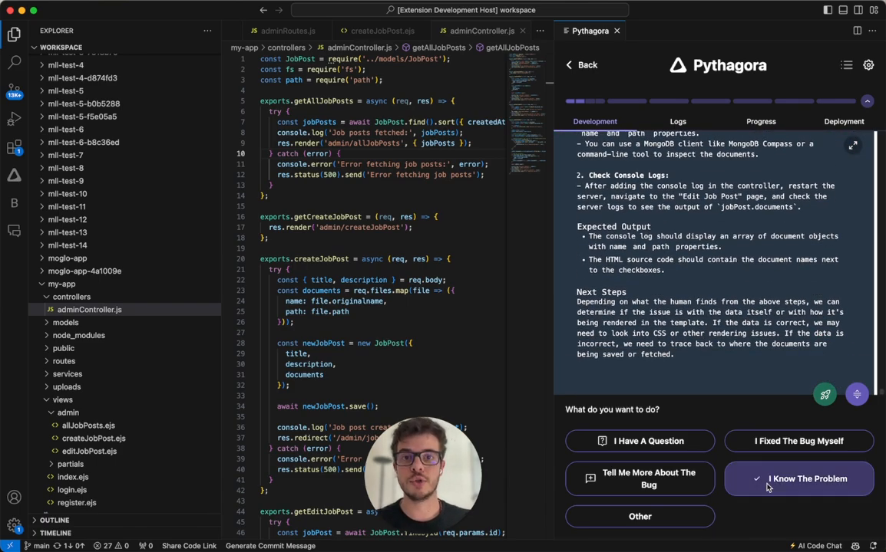
Choose 'I Know The Problem' and review the proposed editJobPost.ejs document-name fix
left_click(792, 483)
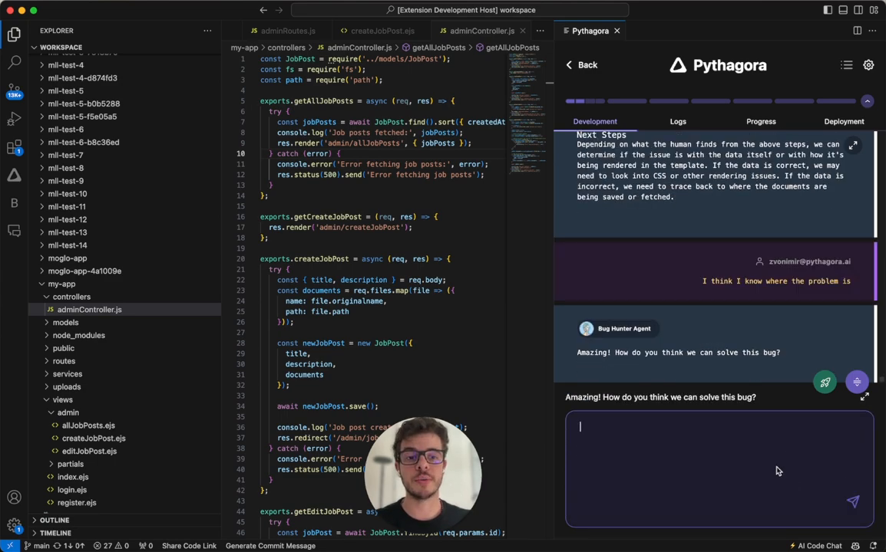
type("the prob")
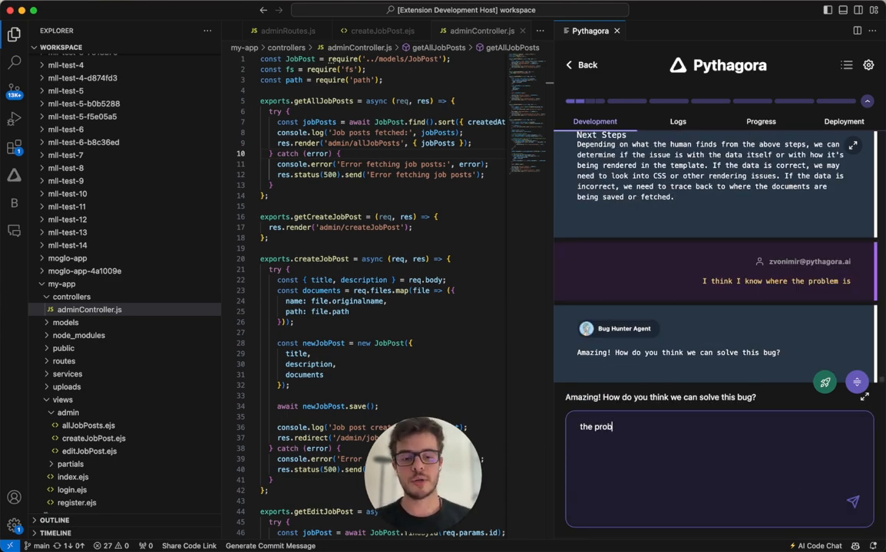
type("lem is in the EJS template")
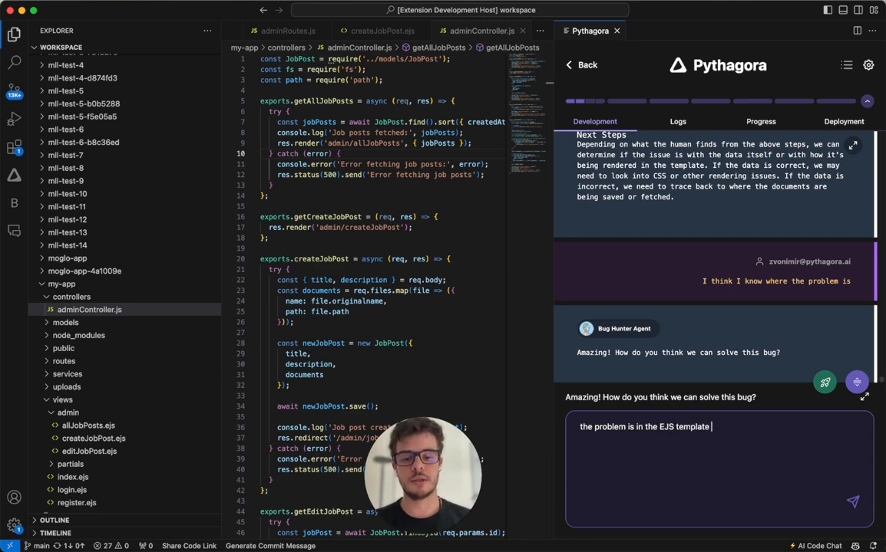
type("where it doesn't")
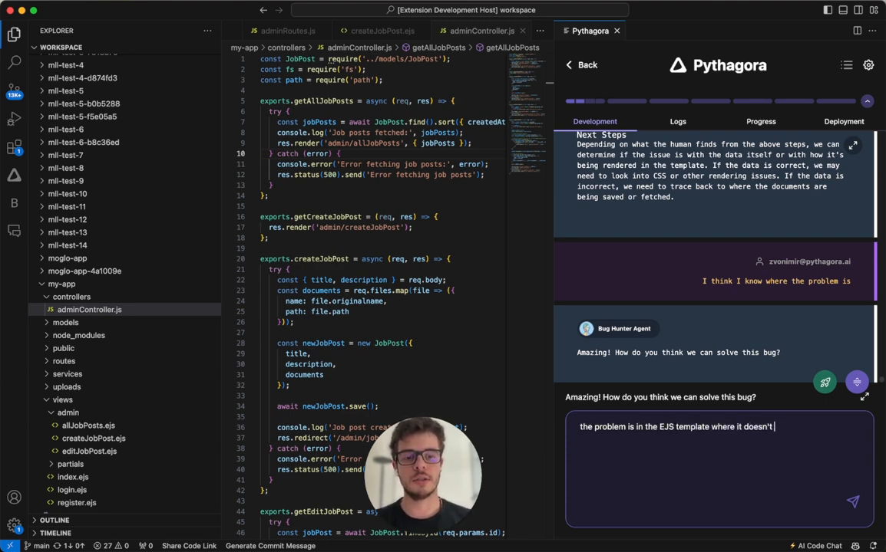
type(" add the document")
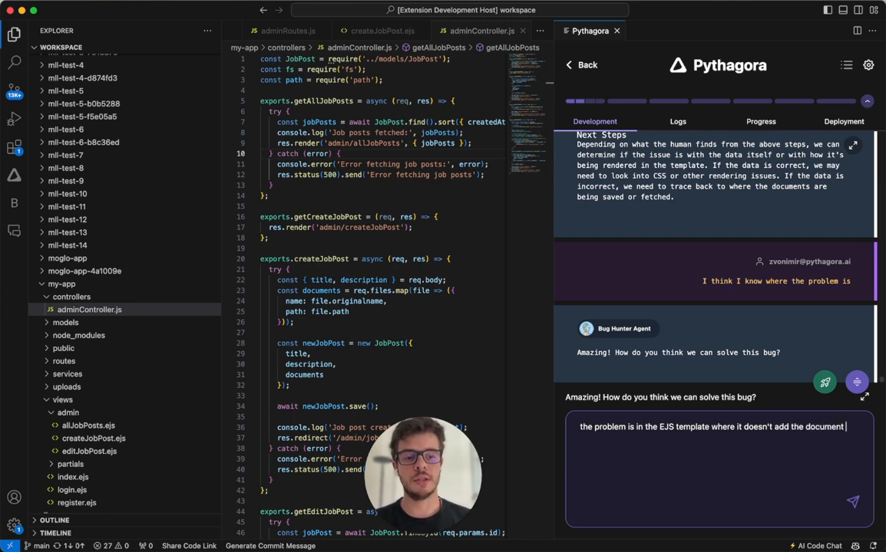
type(" nae")
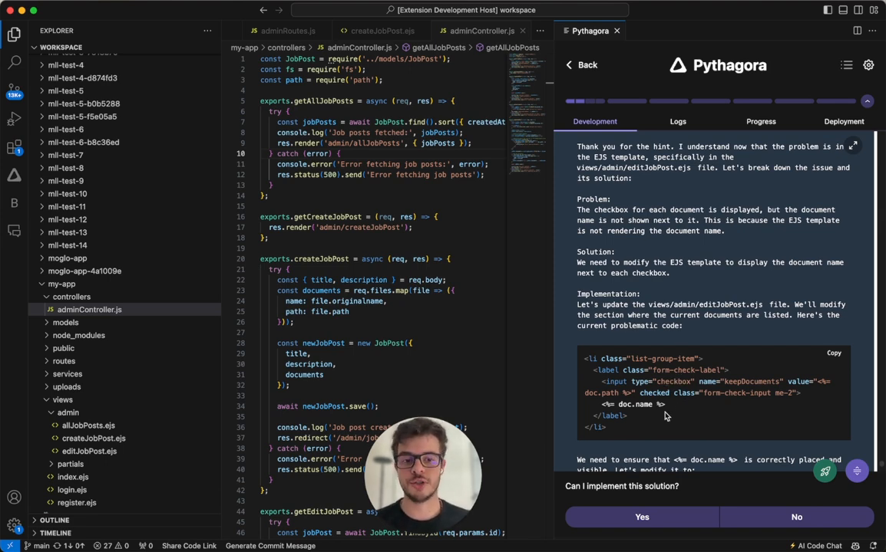
scroll(609, 305, "up", 1)
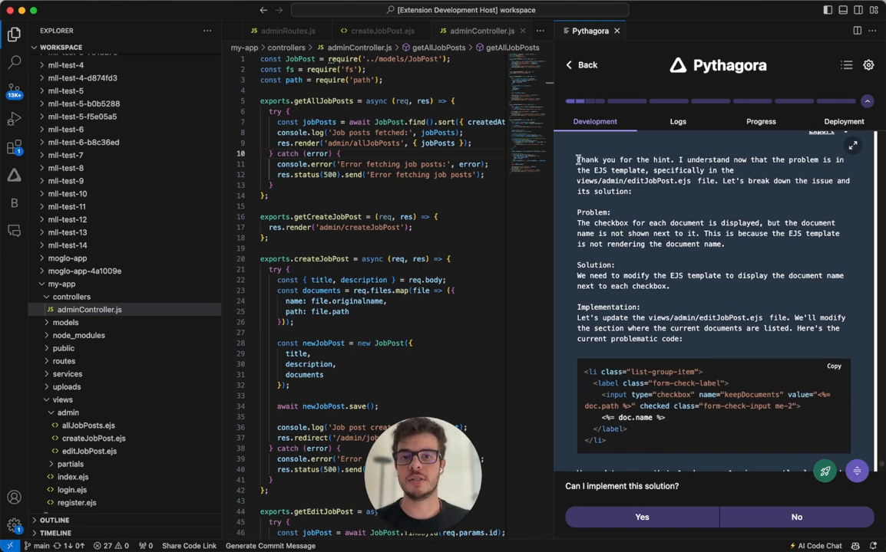
mouse_move(577, 159)
left_mouse_down()
mouse_move(702, 318)
mouse_move(658, 328)
left_mouse_up()
scroll(662, 330, "down", 5)
scroll(719, 330, "down", 4)
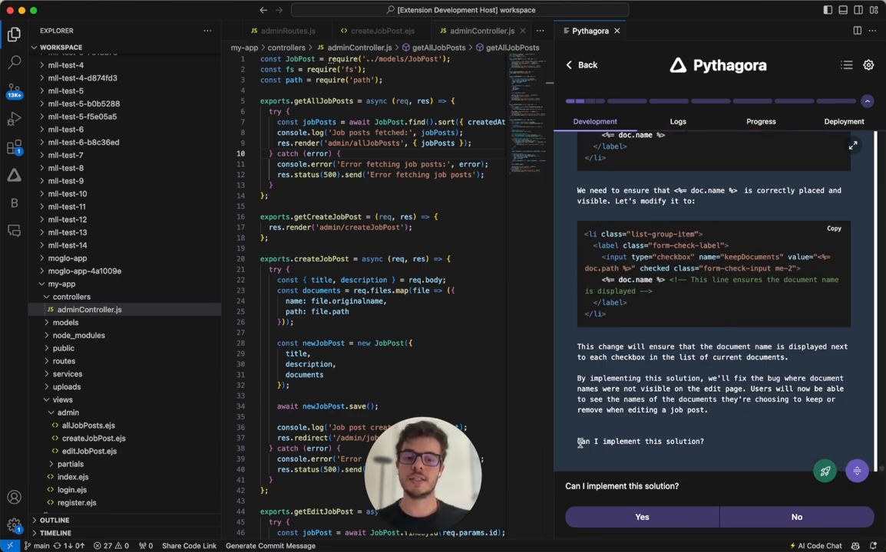
left_click_drag(579, 444, 579, 432)
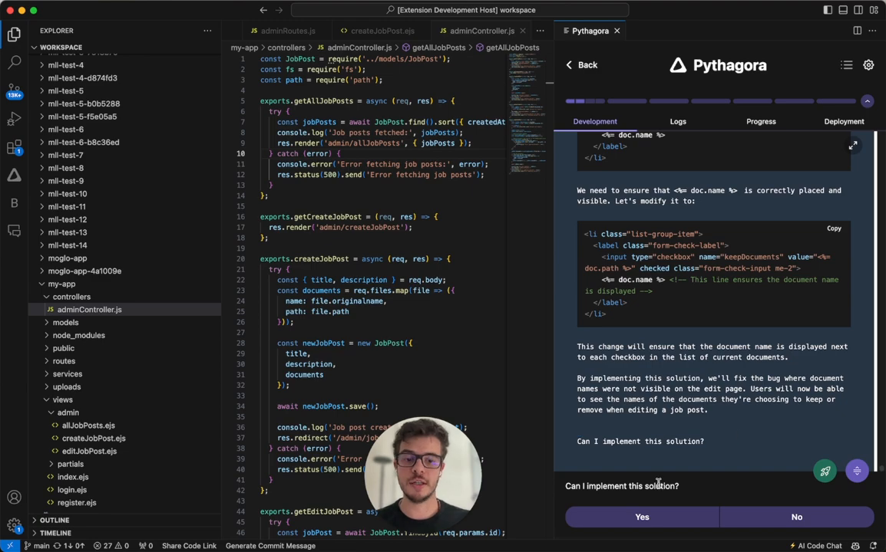
Approve implementing the template fix, then stop the running Pythagora session from the run menu
left_click(642, 521)
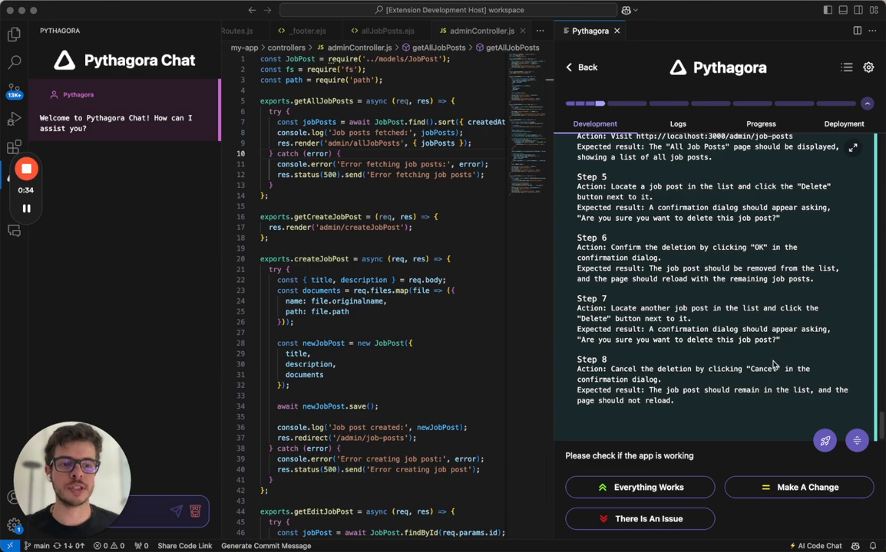
left_click(857, 439)
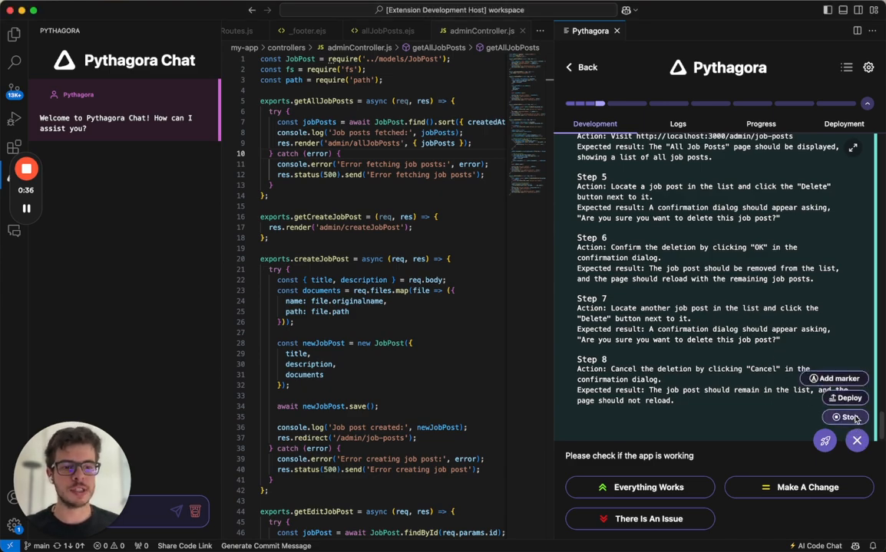
left_click(847, 417)
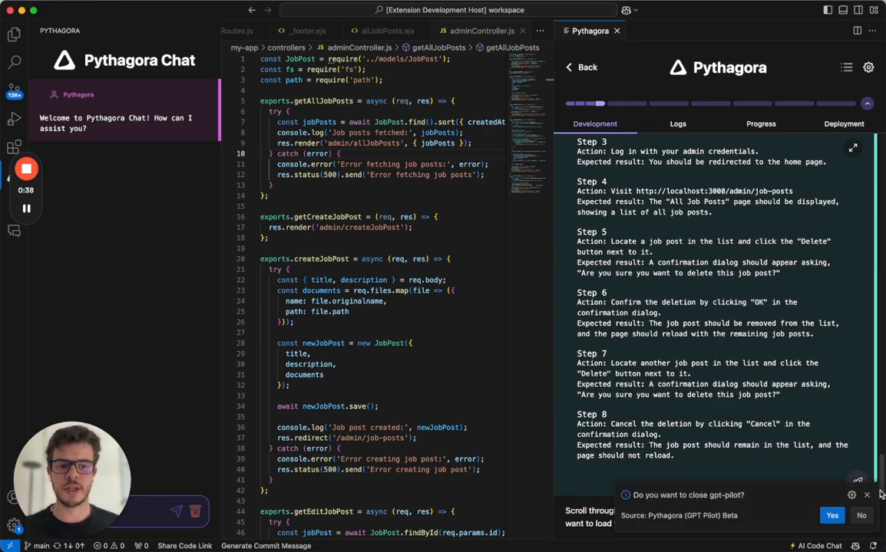
scroll(812, 389, "up", 5)
scroll(812, 389, "up", 5)
scroll(812, 389, "up", 5)
scroll(812, 387, "up", 5)
scroll(811, 384, "up", 3)
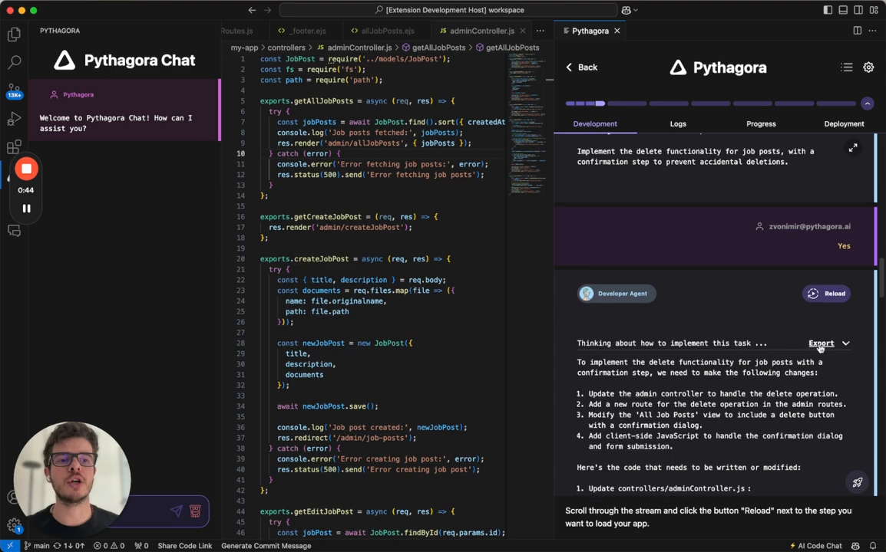
scroll(819, 349, "up", 3)
scroll(815, 335, "up", 5)
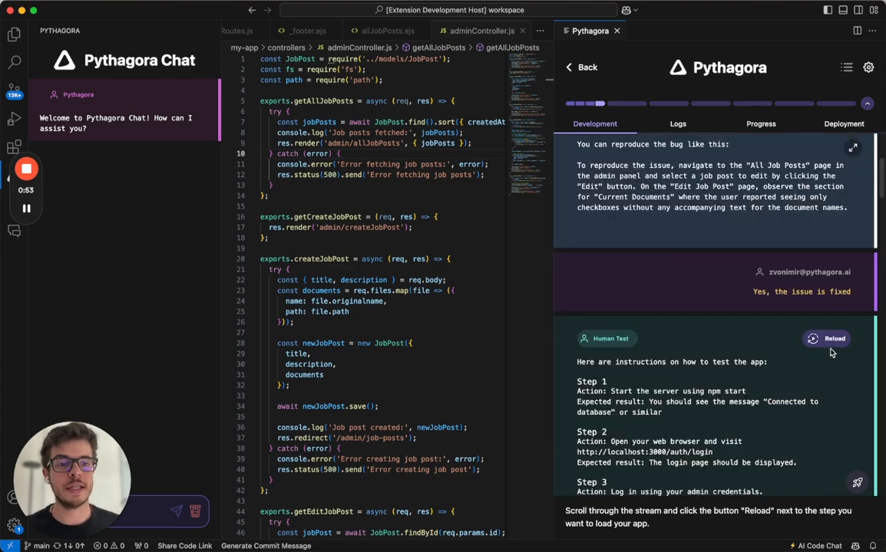
scroll(818, 322, "down", 2)
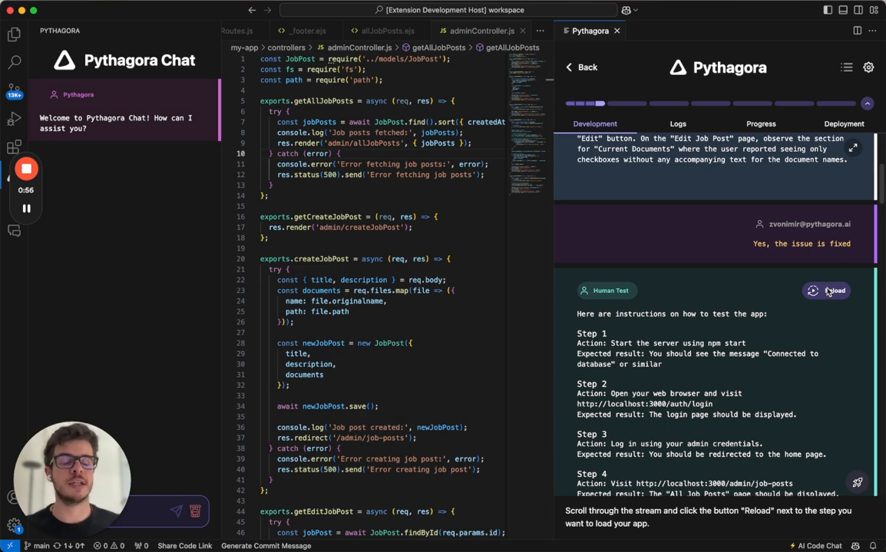
Reload at the Human Test step and choose 'No, Restore Last Pythagora State'
left_click(829, 293)
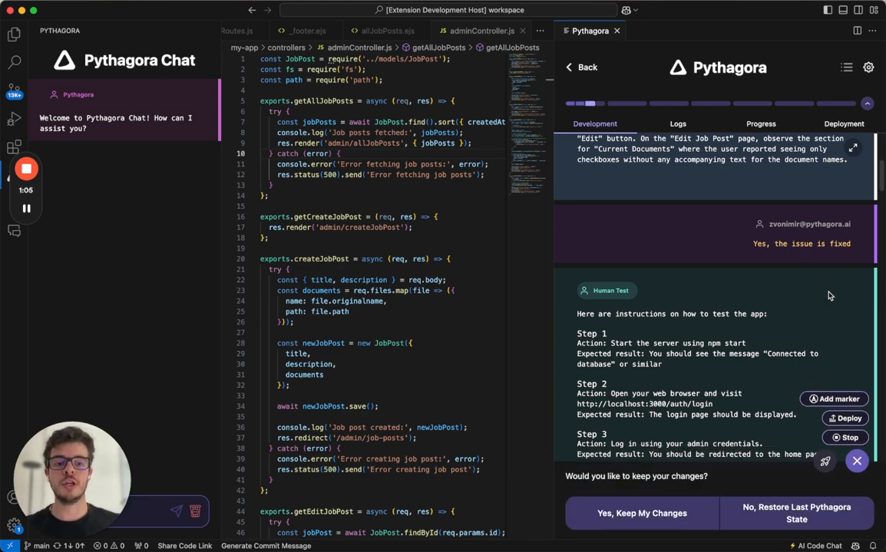
scroll(769, 349, "down", 10)
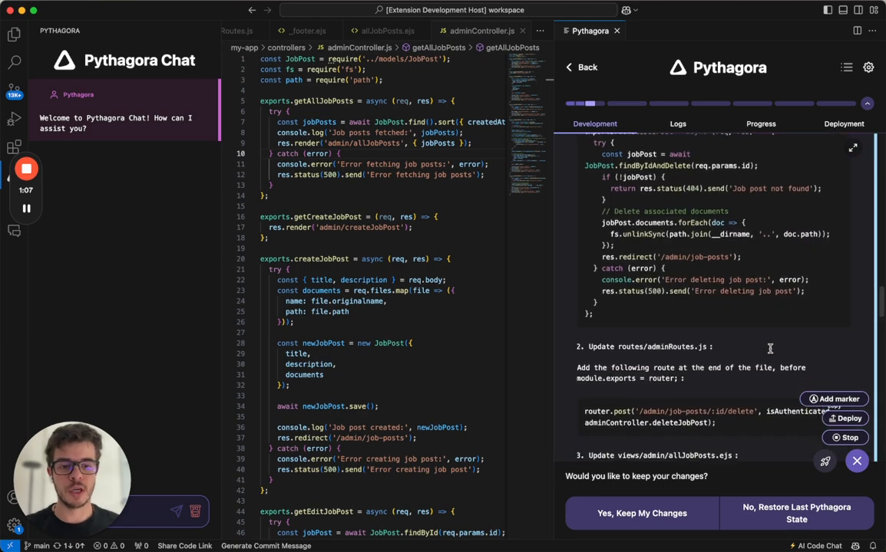
scroll(770, 349, "up", 1)
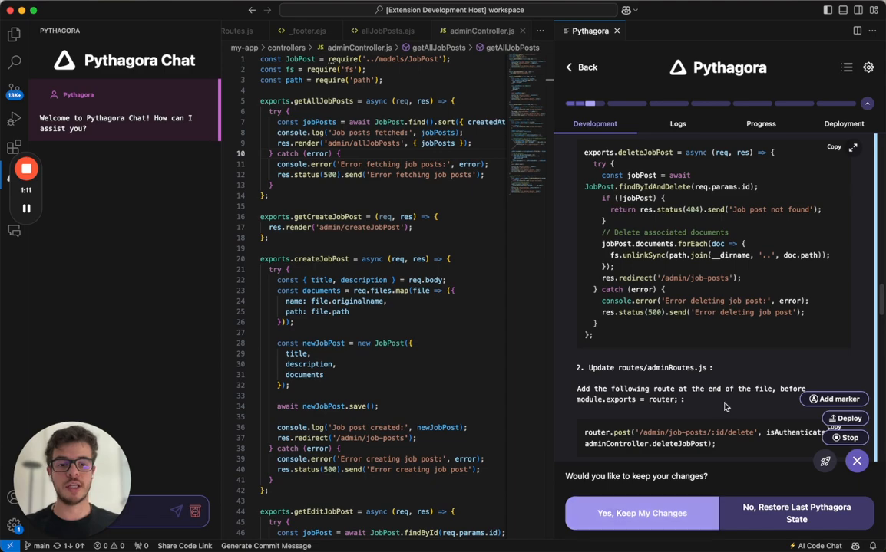
scroll(710, 416, "up", 5)
scroll(710, 415, "down", 5)
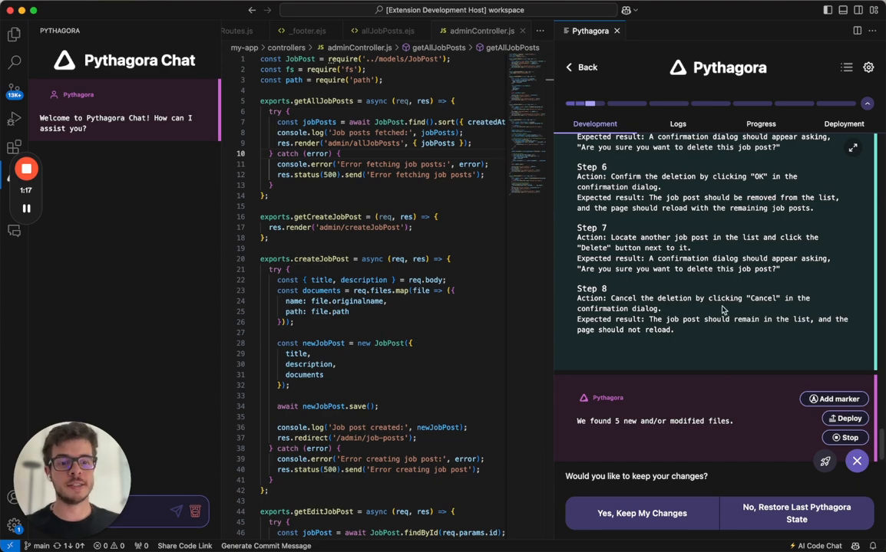
left_click(795, 521)
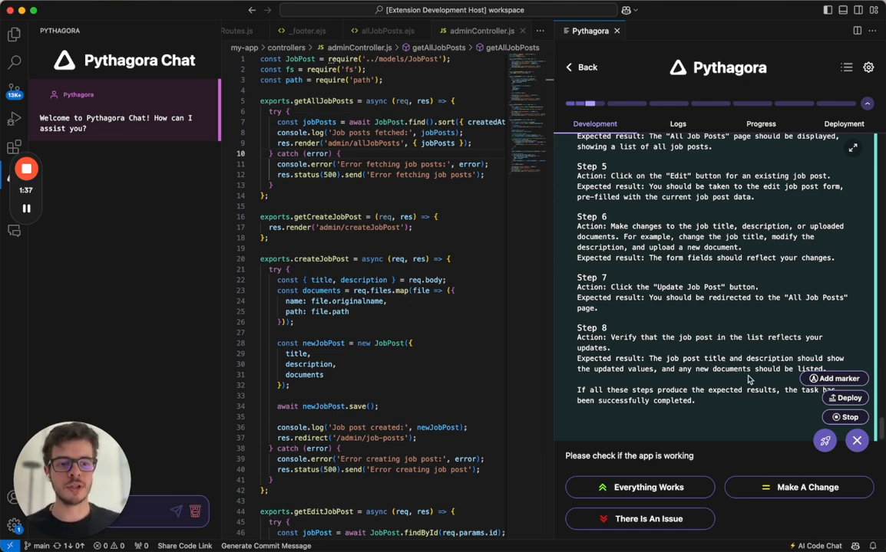
Choose Deploy from the rocket menu to begin preparing deployment
left_click(861, 445)
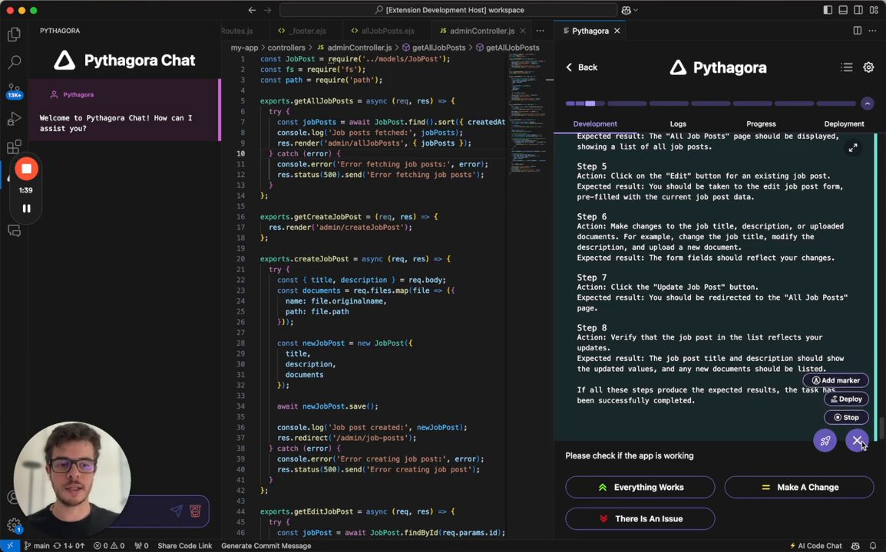
left_click(850, 402)
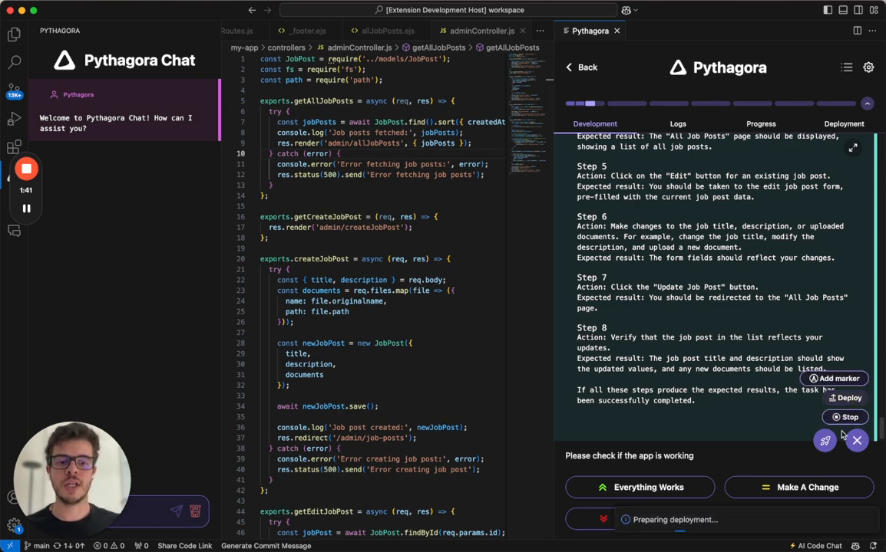